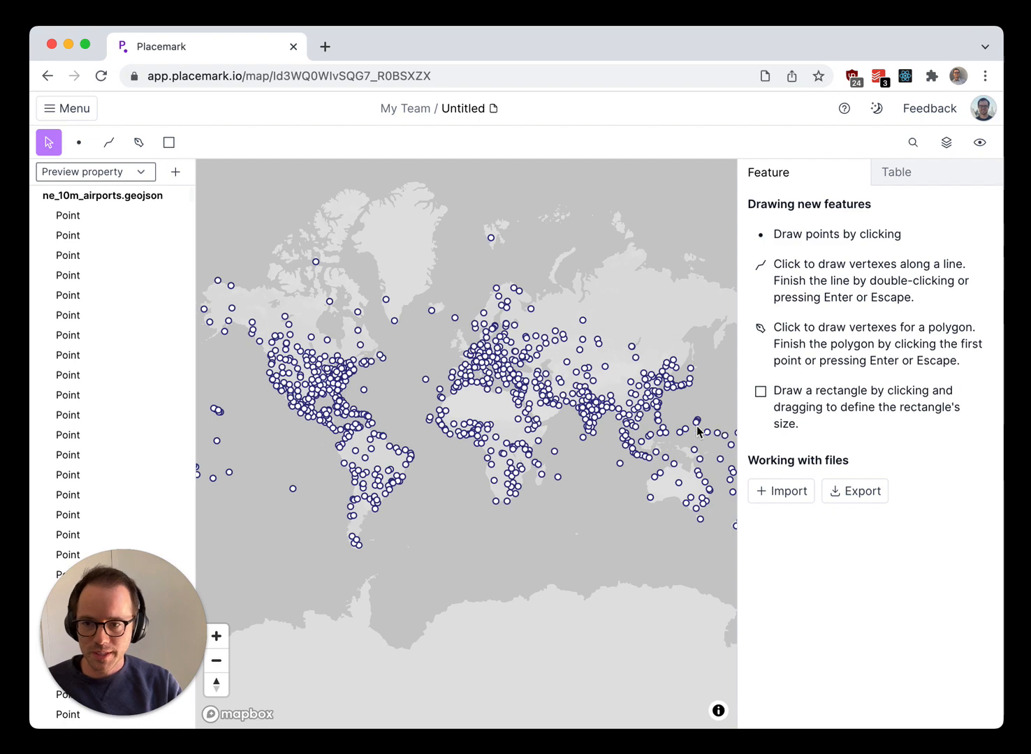
- Select the third airport point in the feature list, view its properties and location on the map, and clear the selection
{"action": "scroll", "coordinate": [428, 359], "scroll_direction": "up", "scroll_amount": 5}
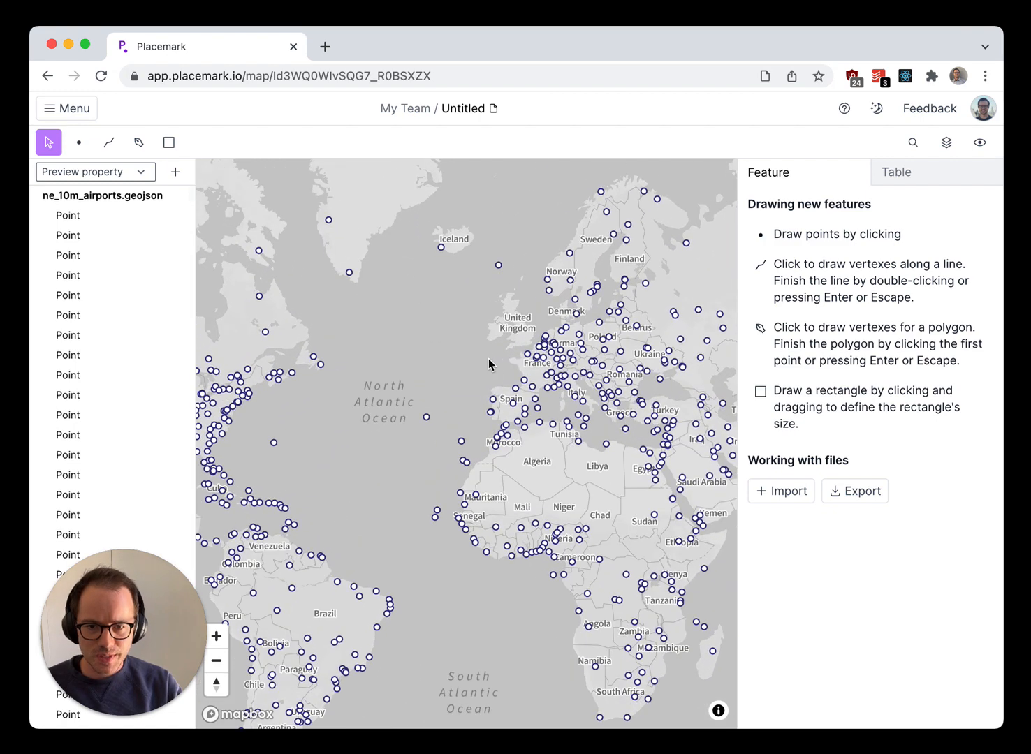
{"action": "left_click_drag", "start_coordinate": [488, 361], "coordinate": [437, 393]}
{"action": "left_click", "coordinate": [98, 253]}
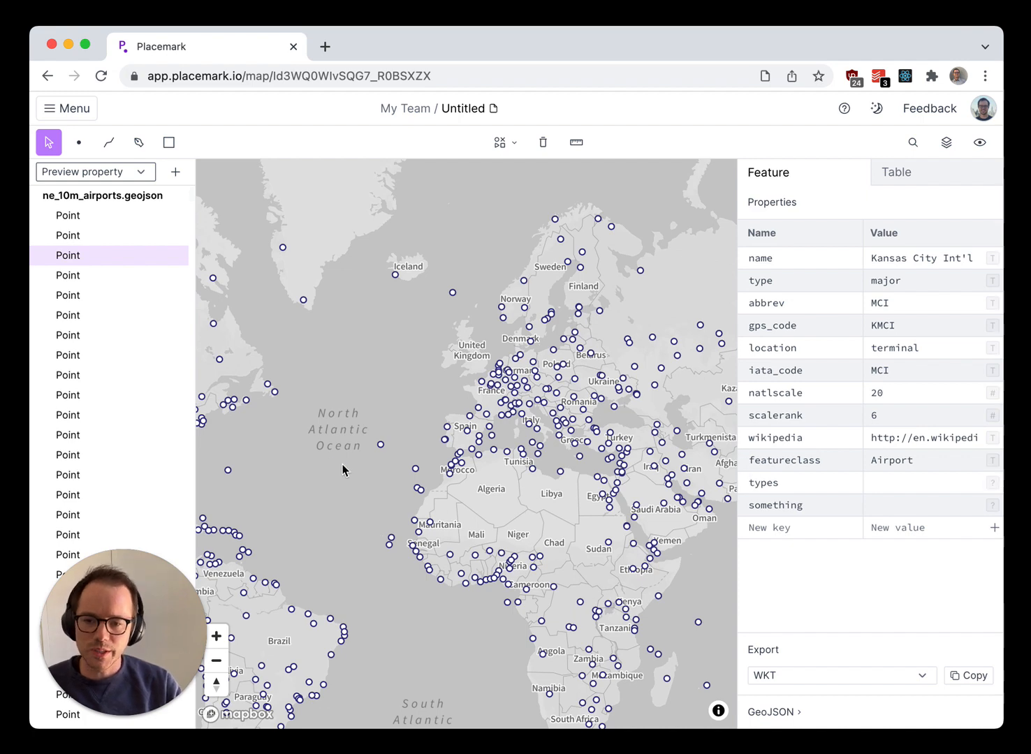
{"action": "left_click_drag", "start_coordinate": [345, 469], "coordinate": [499, 432]}
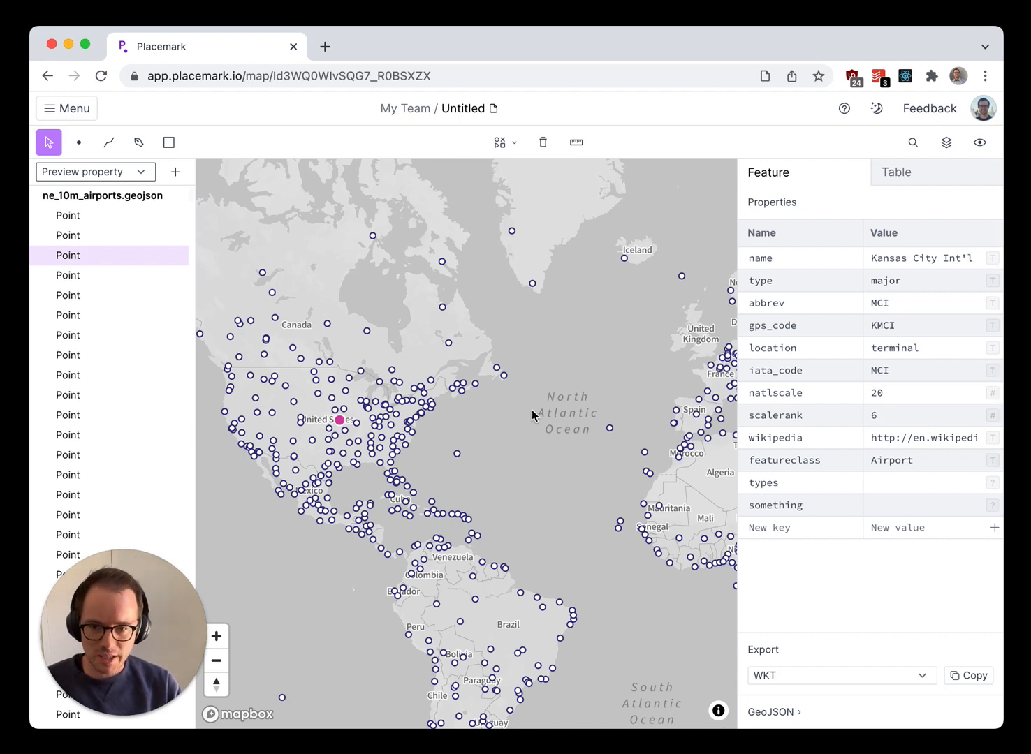
{"action": "left_click", "coordinate": [467, 430]}
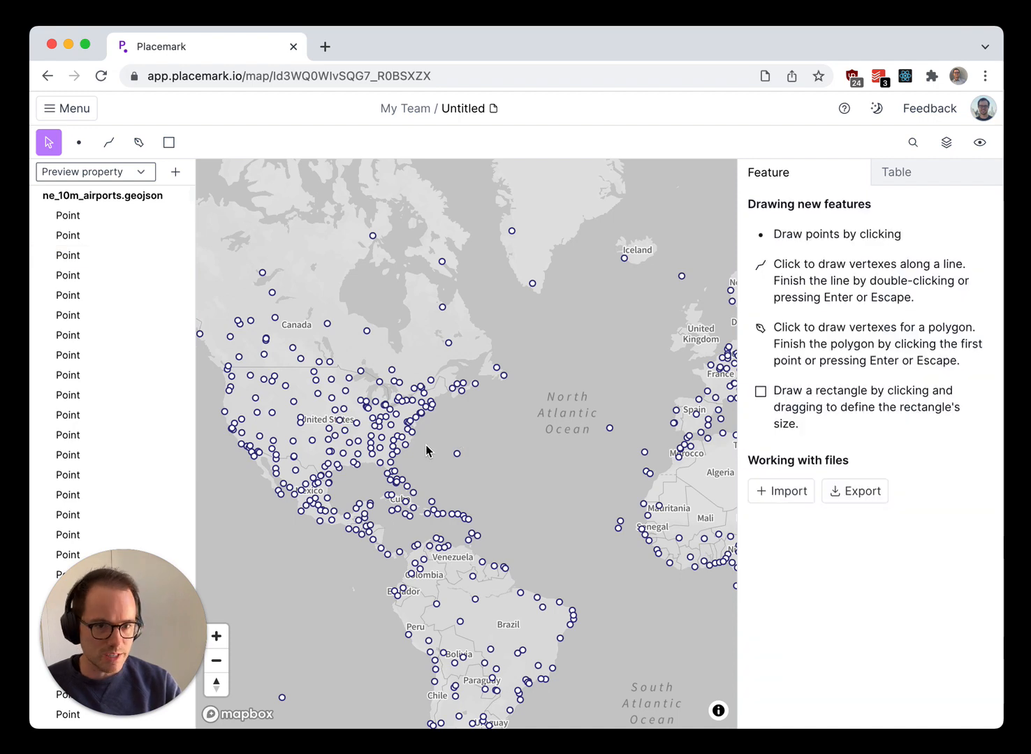
- Apply a Categorical data style to the airports based on the type property
{"action": "scroll", "coordinate": [353, 447], "scroll_direction": "up", "scroll_amount": 2}
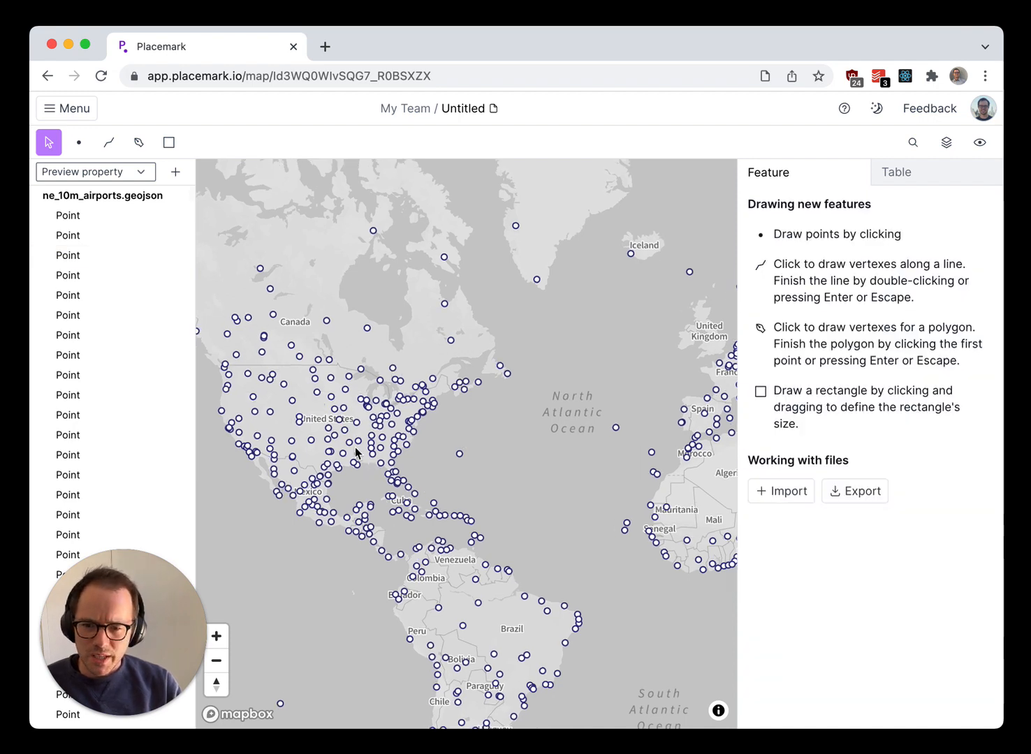
{"action": "left_click_drag", "start_coordinate": [487, 474], "coordinate": [568, 461]}
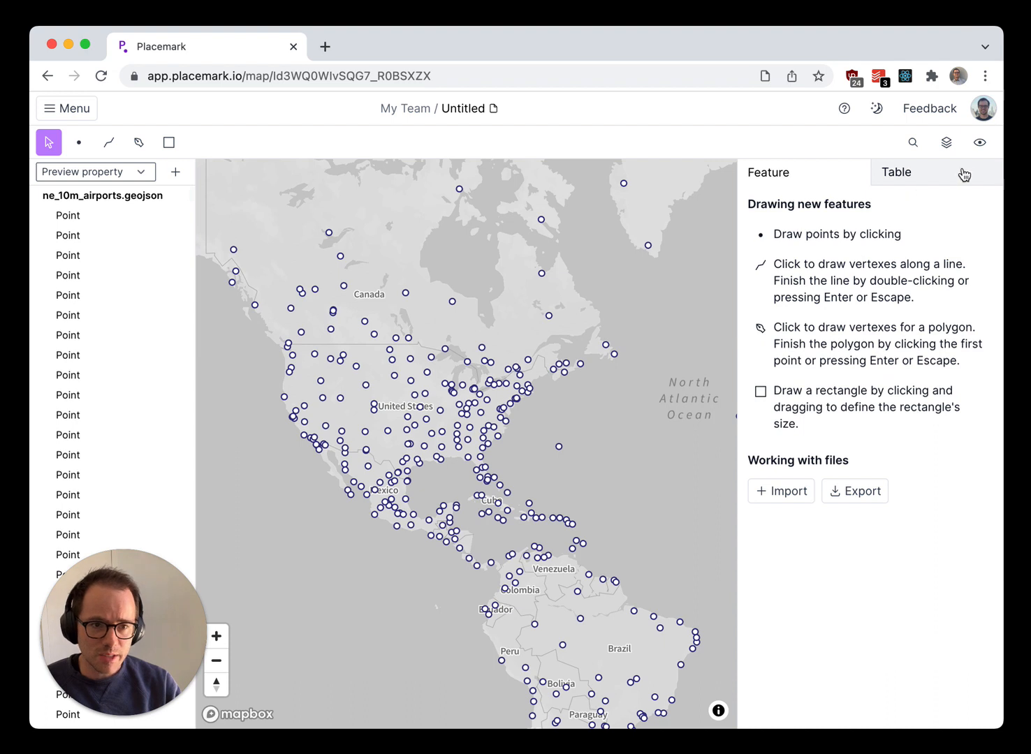
{"action": "left_click", "coordinate": [980, 142]}
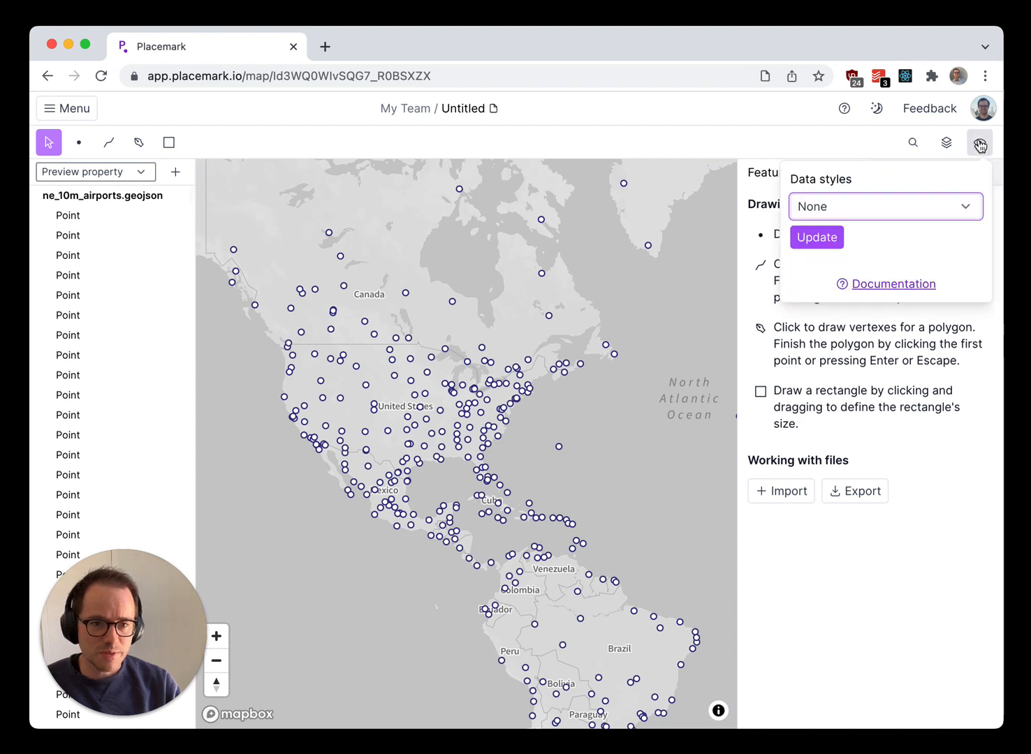
{"action": "left_click", "coordinate": [864, 209]}
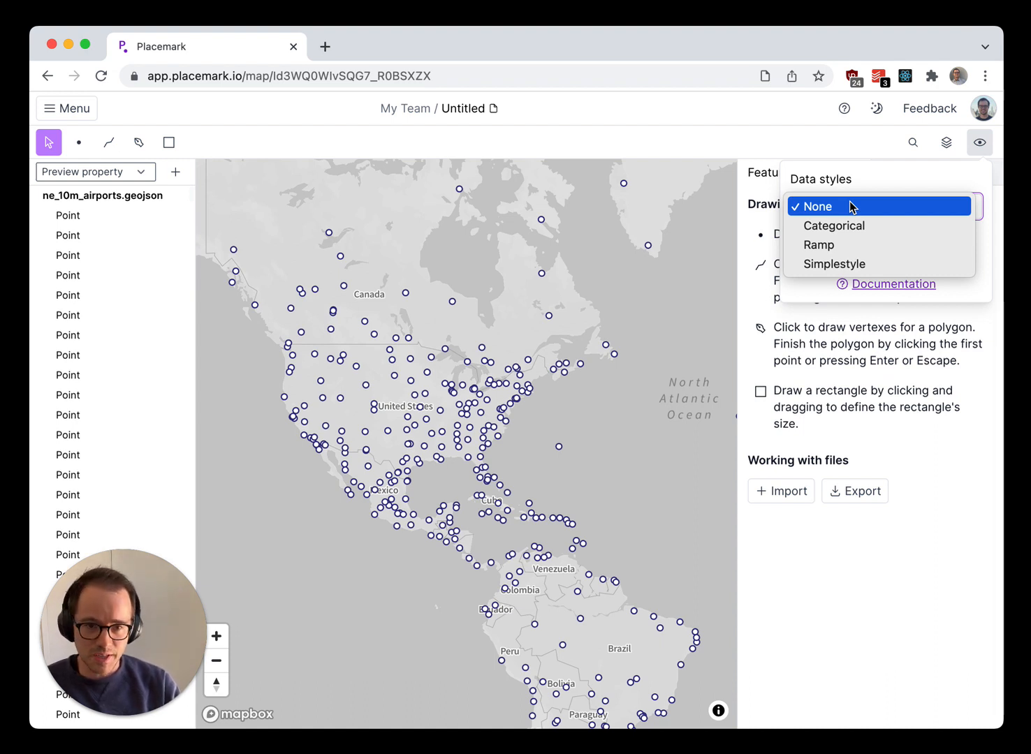
{"action": "left_click", "coordinate": [838, 227]}
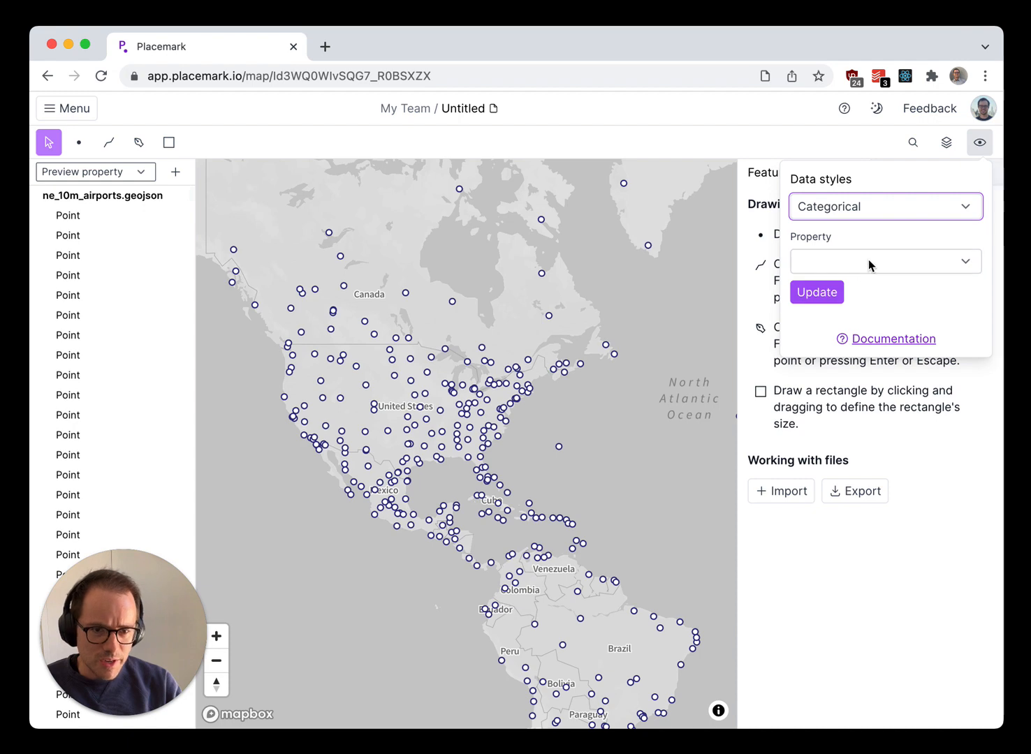
{"action": "left_click", "coordinate": [870, 263]}
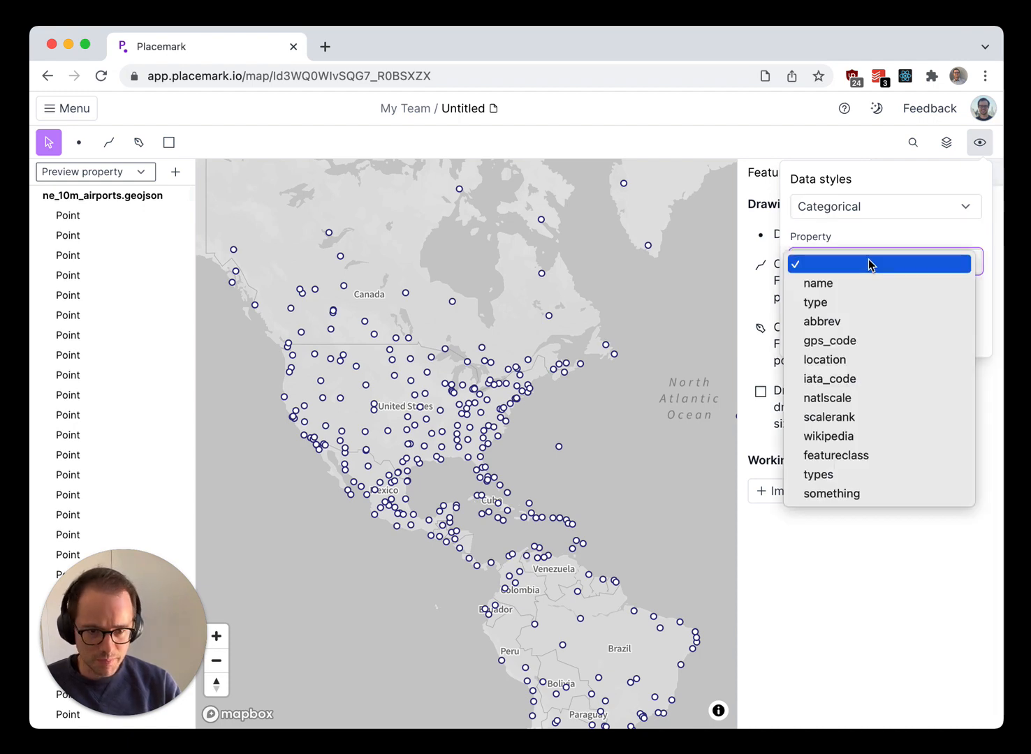
{"action": "left_click", "coordinate": [839, 302]}
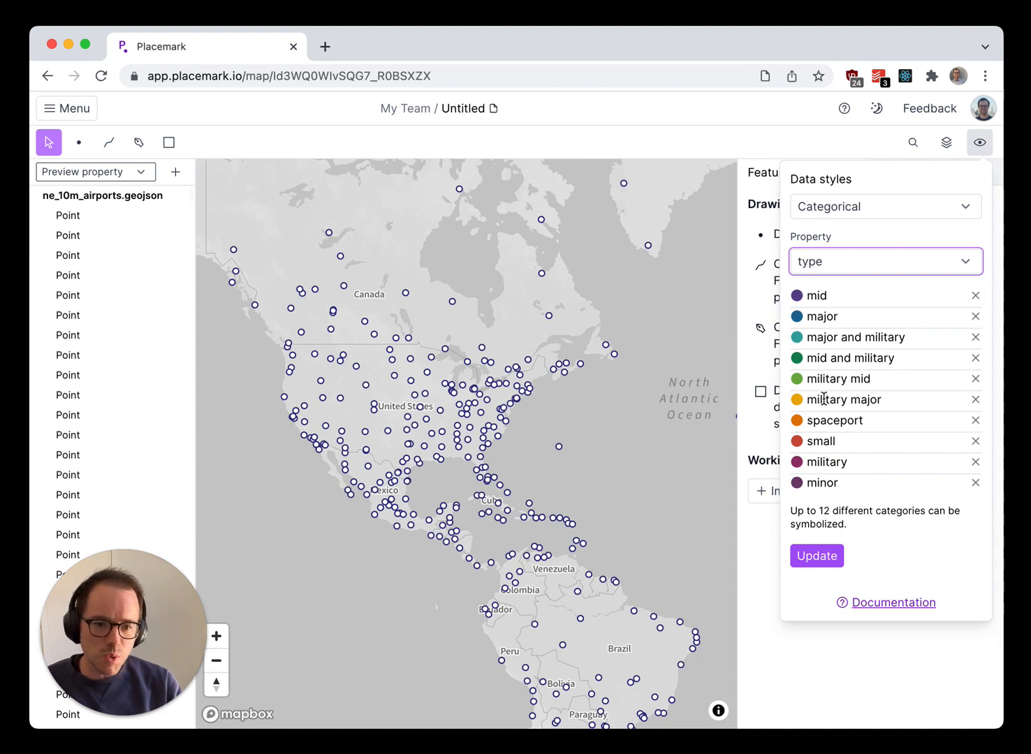
{"action": "left_click", "coordinate": [841, 561]}
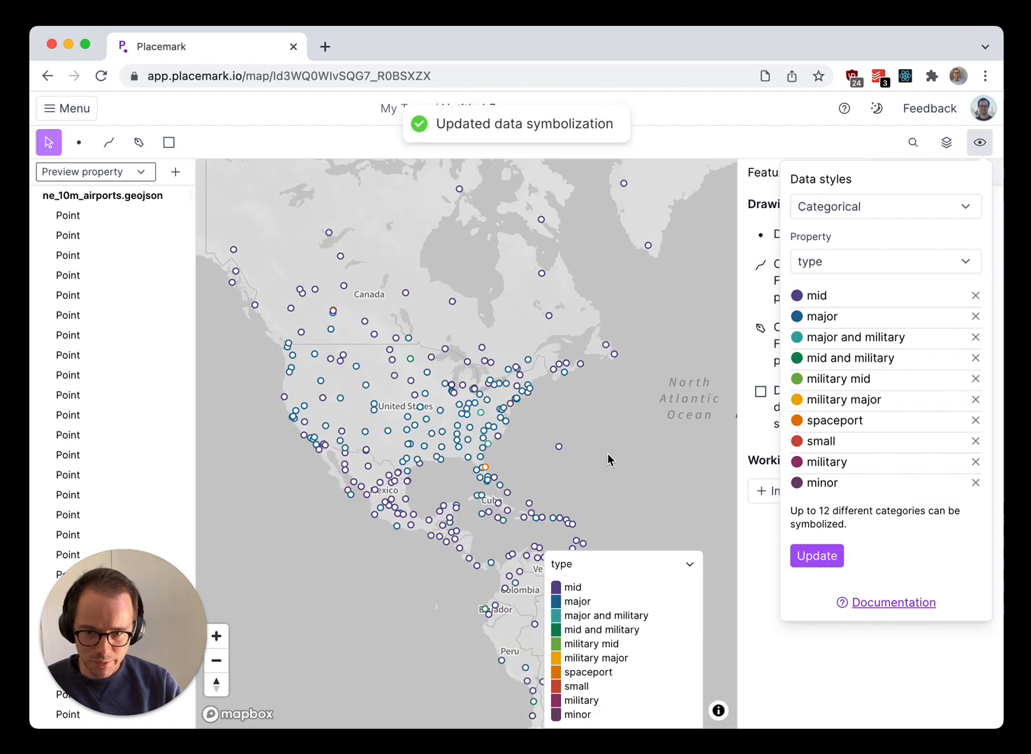
- Inspect the properties of the yellow airport point near Rabat in Morocco, and deselect it
{"action": "left_click_drag", "start_coordinate": [591, 476], "coordinate": [341, 448]}
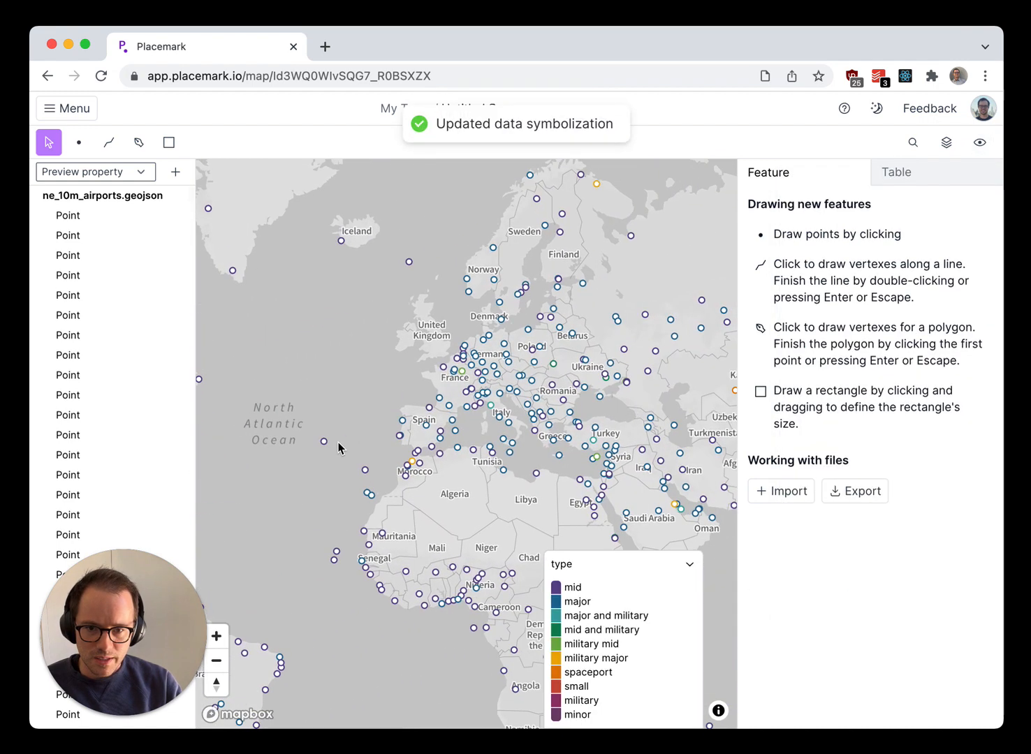
{"action": "left_click_drag", "start_coordinate": [506, 514], "coordinate": [482, 533]}
{"action": "scroll", "coordinate": [393, 463], "scroll_direction": "up", "scroll_amount": 10}
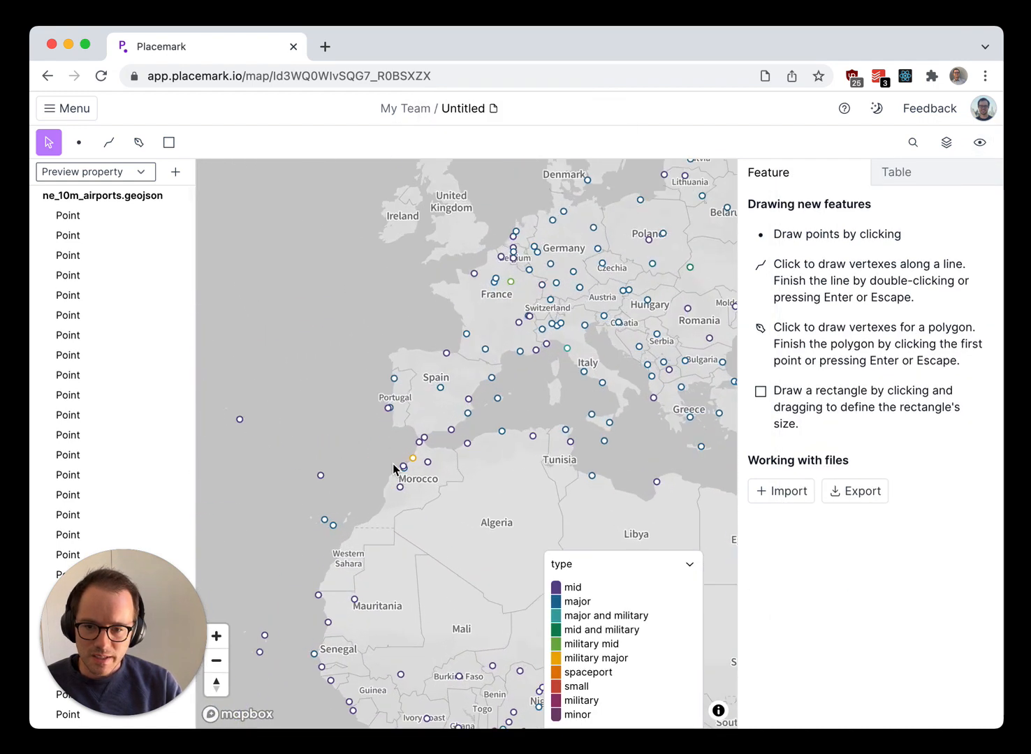
{"action": "scroll", "coordinate": [430, 460], "scroll_direction": "up", "scroll_amount": 2}
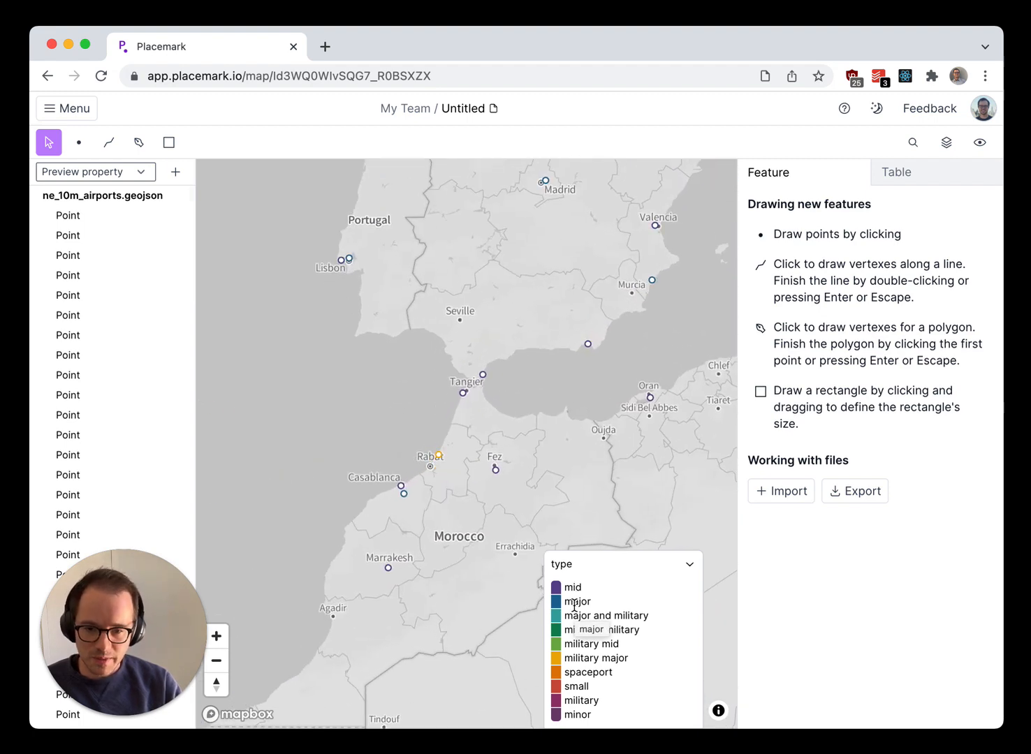
{"action": "left_click", "coordinate": [438, 456]}
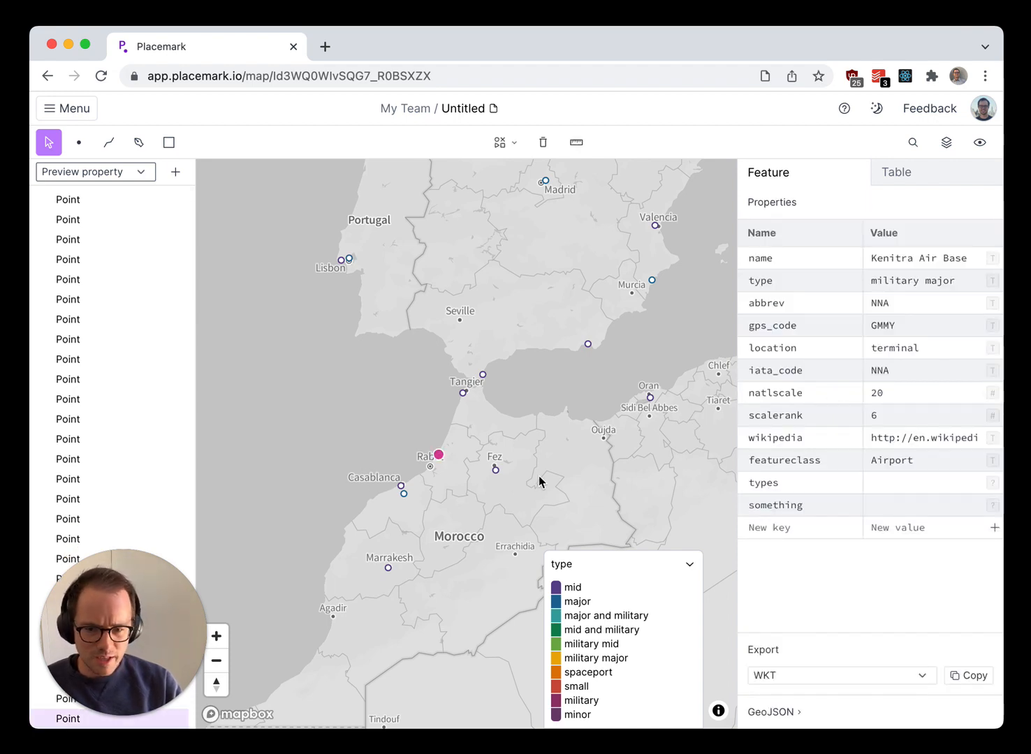
{"action": "left_click", "coordinate": [509, 480]}
- Change the spaceport category's color to cyan in the data styles and update the map
{"action": "scroll", "coordinate": [513, 479], "scroll_direction": "down", "scroll_amount": 5}
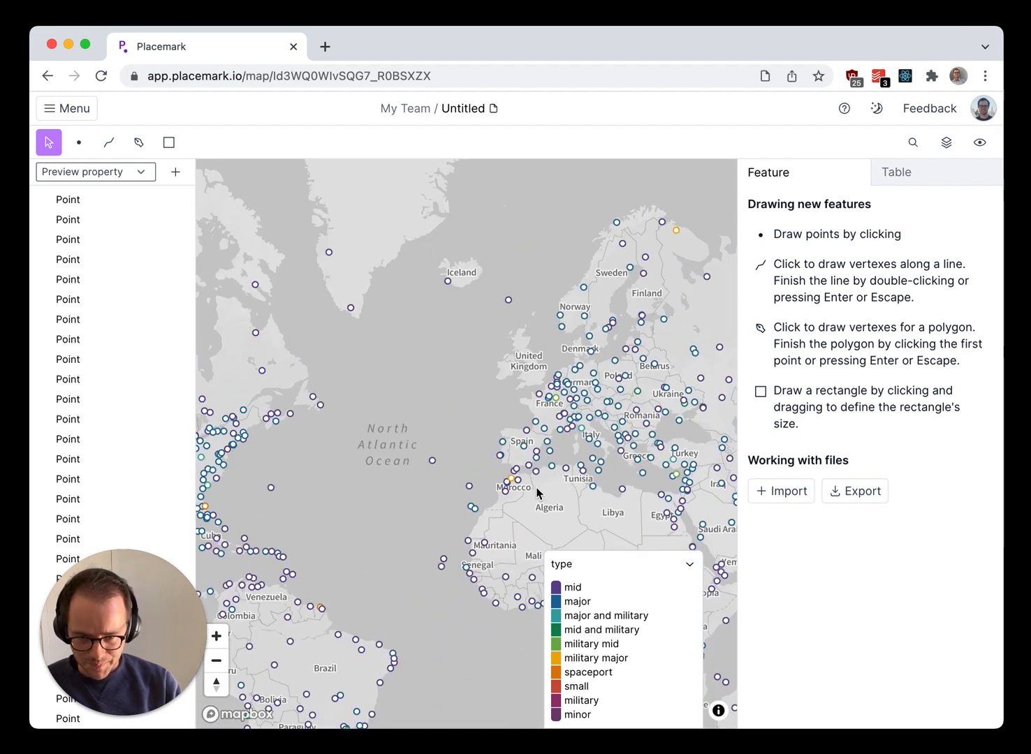
{"action": "left_click_drag", "start_coordinate": [428, 465], "coordinate": [651, 406]}
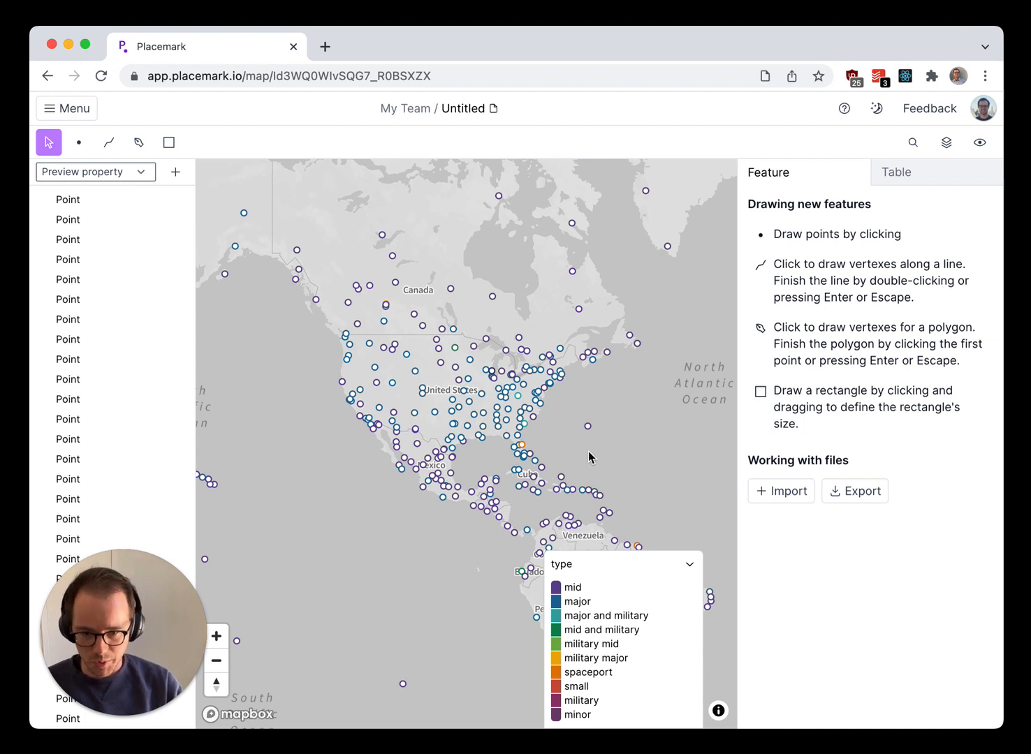
{"action": "left_click", "coordinate": [980, 144]}
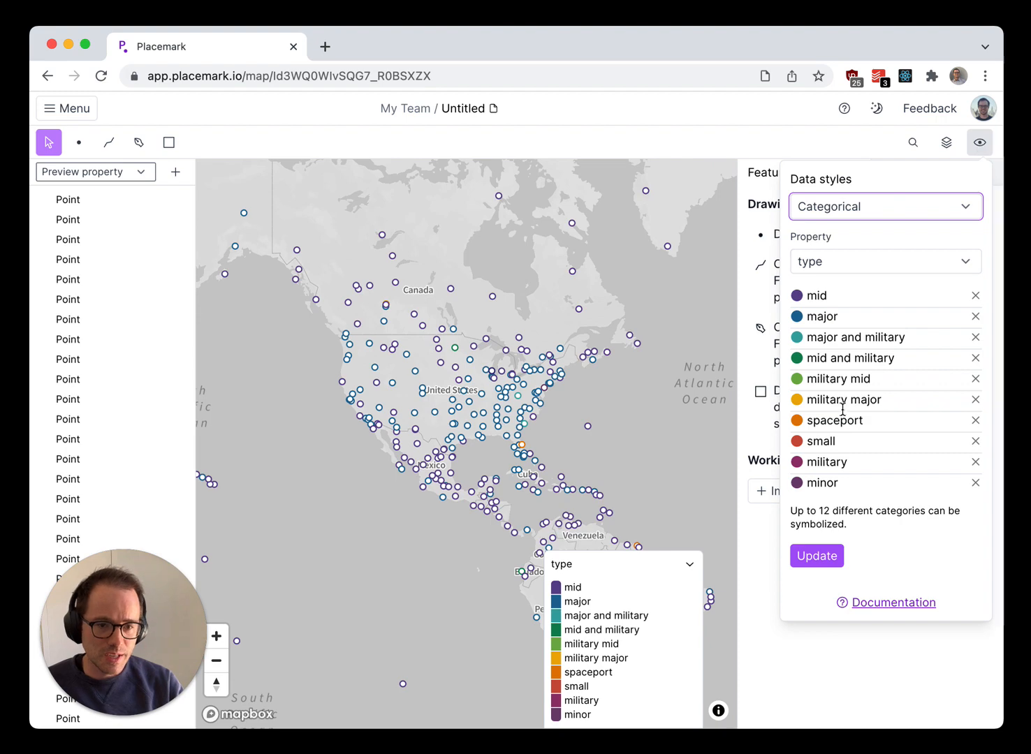
{"action": "left_click", "coordinate": [796, 424]}
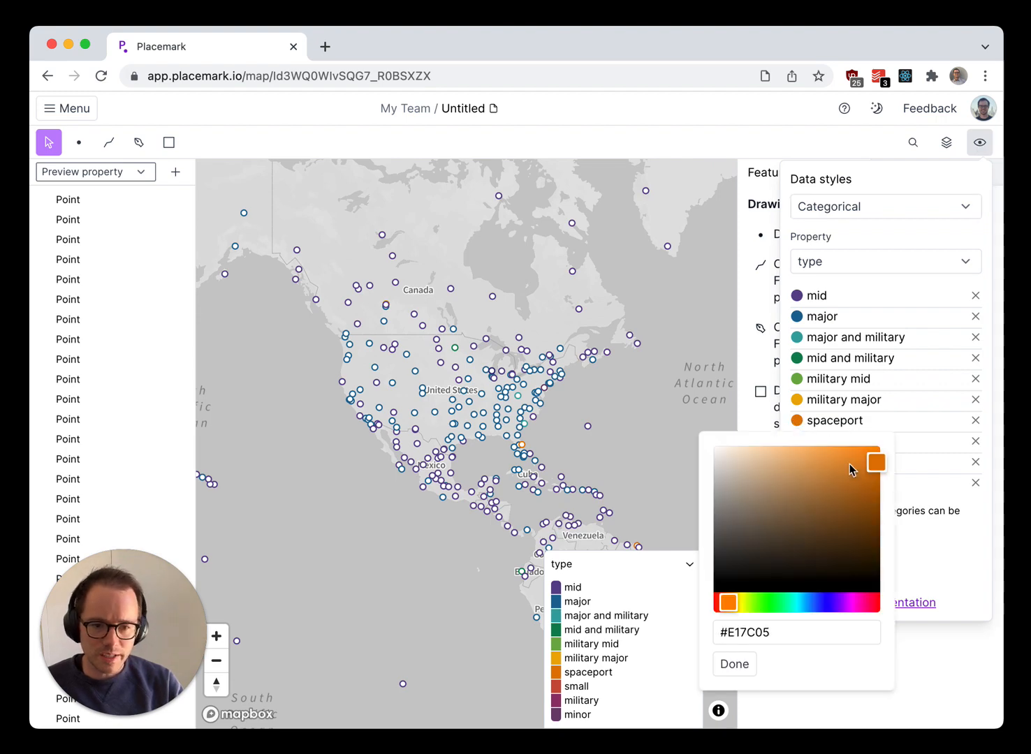
{"action": "left_click", "coordinate": [797, 602]}
{"action": "left_click", "coordinate": [737, 665]}
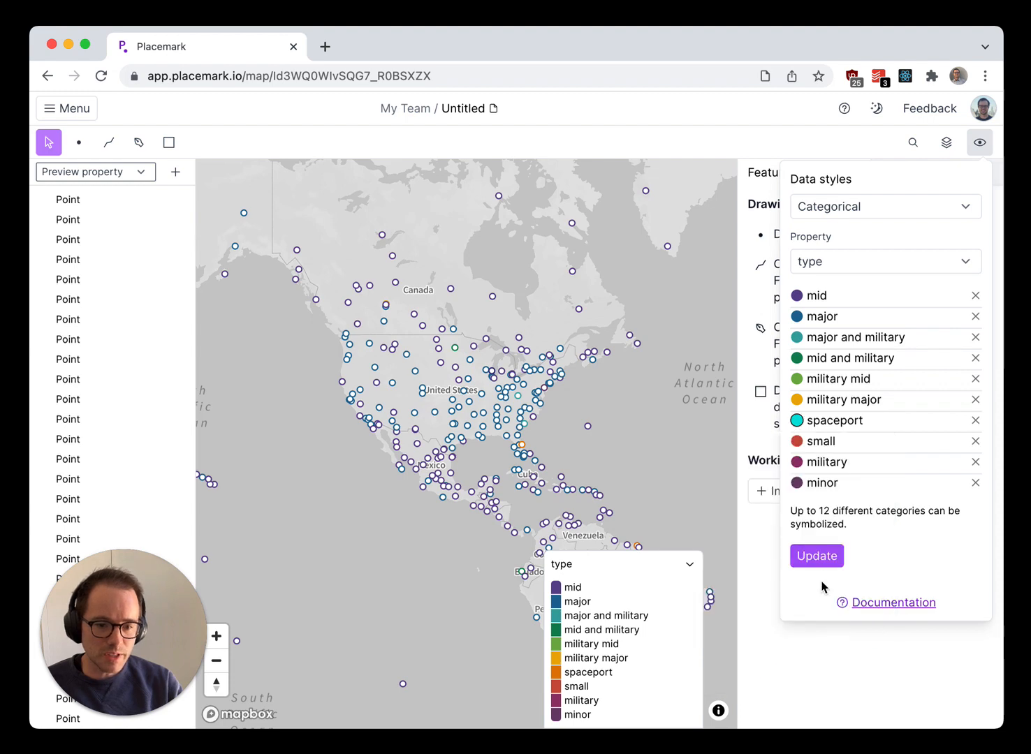
{"action": "left_click", "coordinate": [821, 563]}
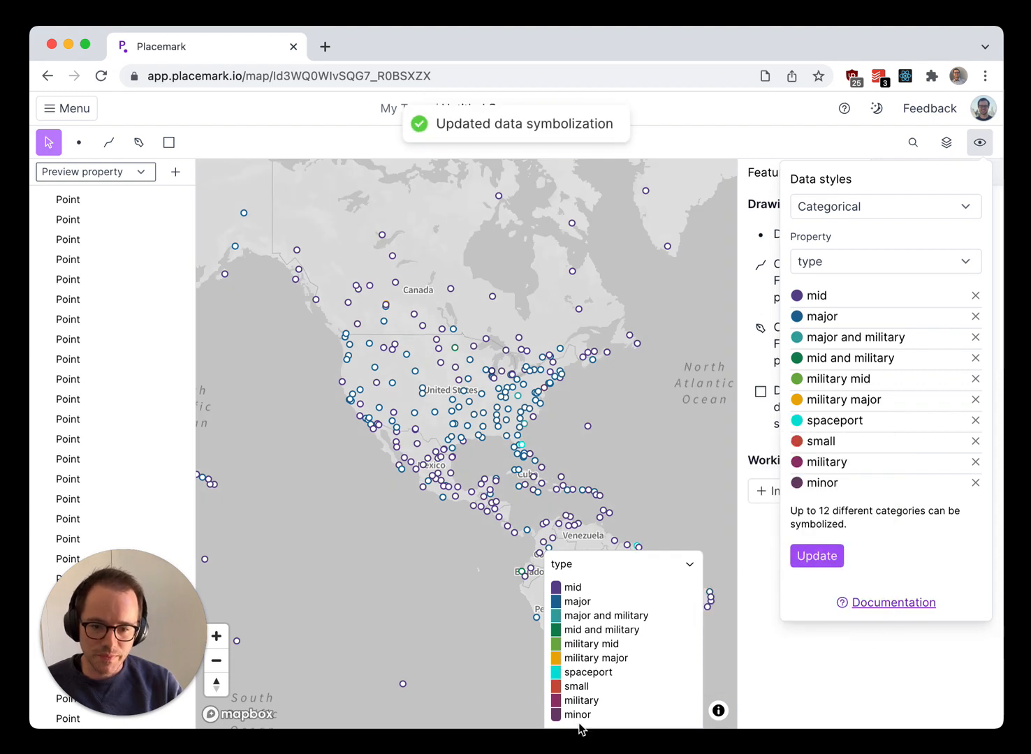
{"action": "left_click", "coordinate": [674, 380]}
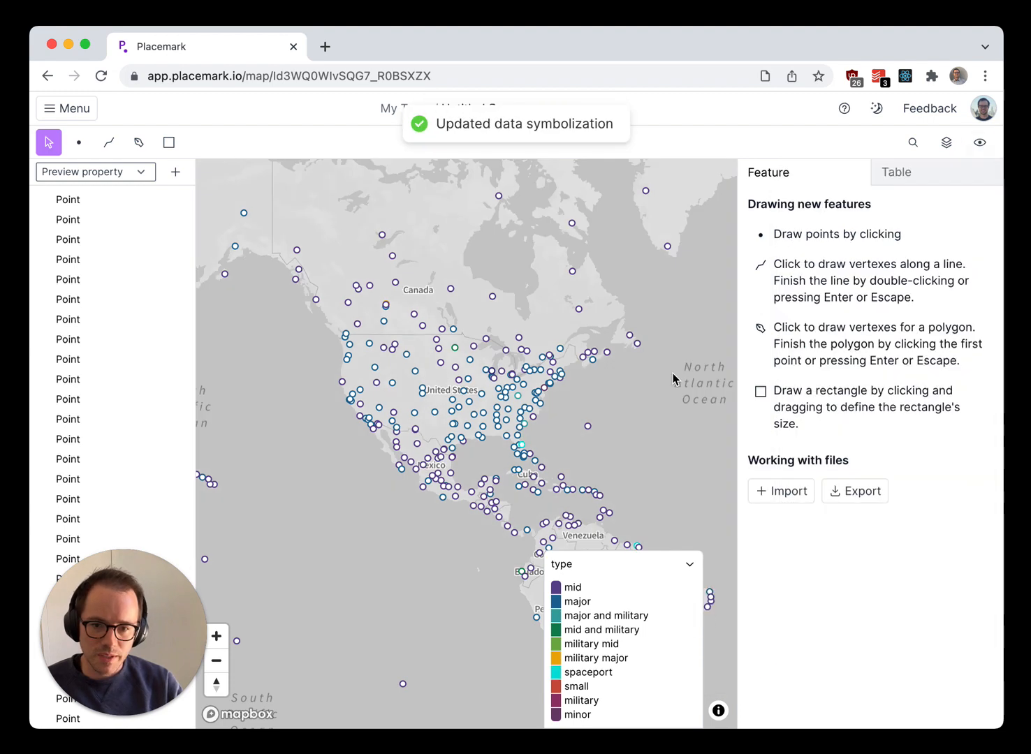
- Switch the data style to Ramp using the natlscale property and update the map
{"action": "left_click", "coordinate": [946, 143]}
{"action": "left_click", "coordinate": [980, 142]}
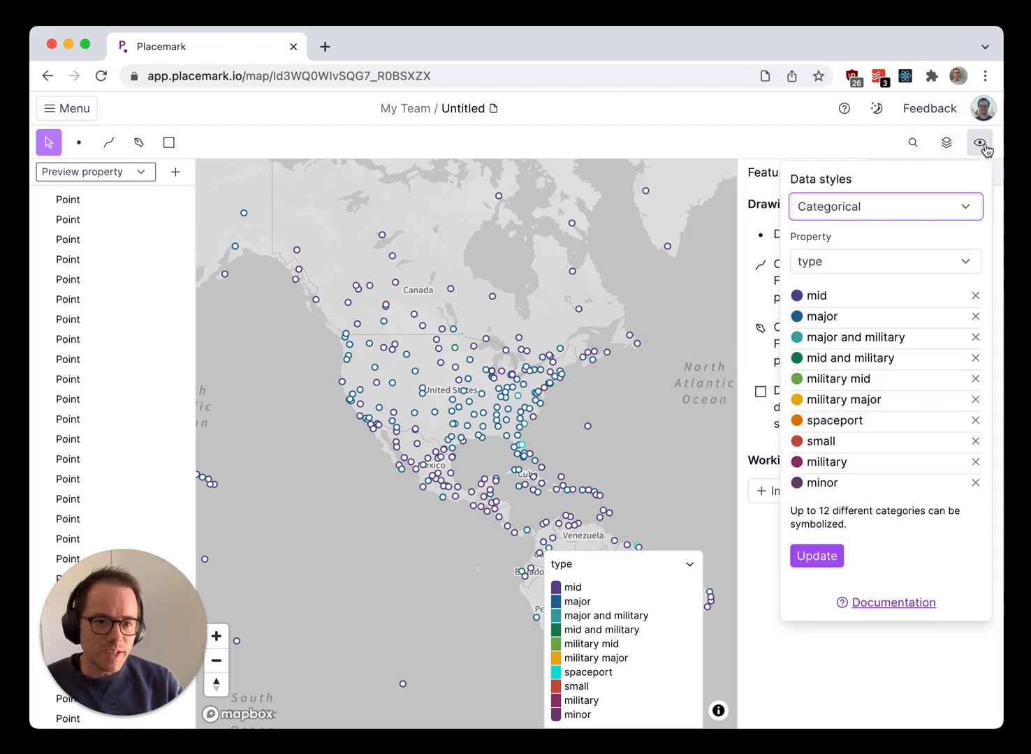
{"action": "left_click", "coordinate": [842, 264]}
{"action": "left_click", "coordinate": [840, 262]}
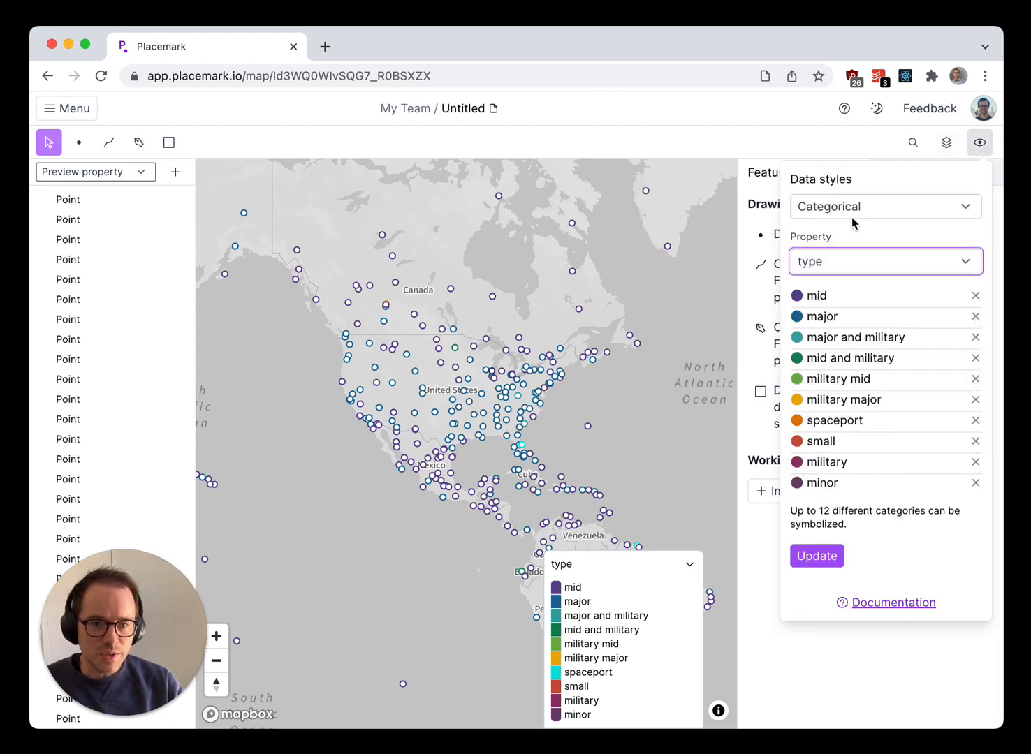
{"action": "left_click", "coordinate": [851, 213]}
{"action": "left_click", "coordinate": [850, 228]}
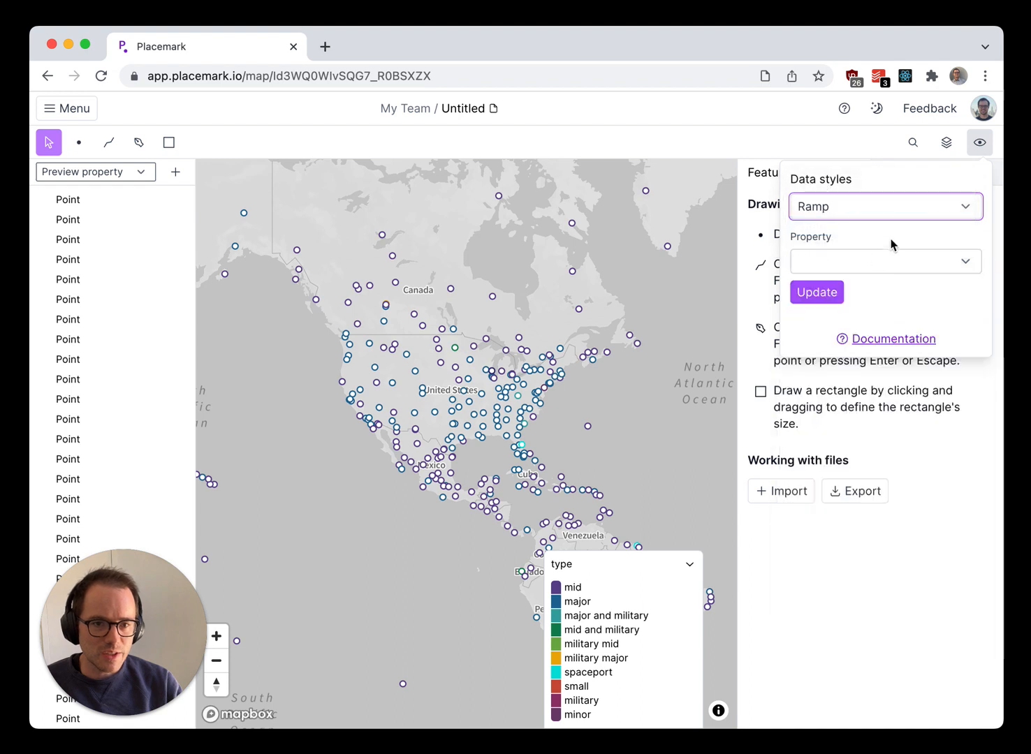
{"action": "left_click", "coordinate": [847, 264]}
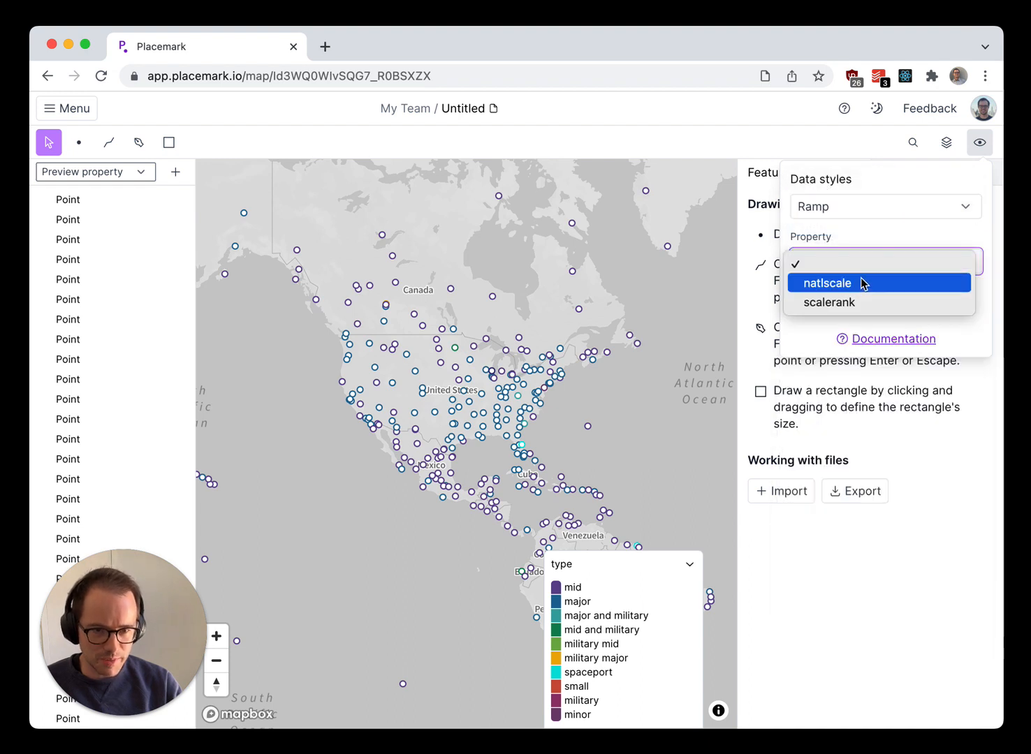
{"action": "left_click", "coordinate": [859, 286]}
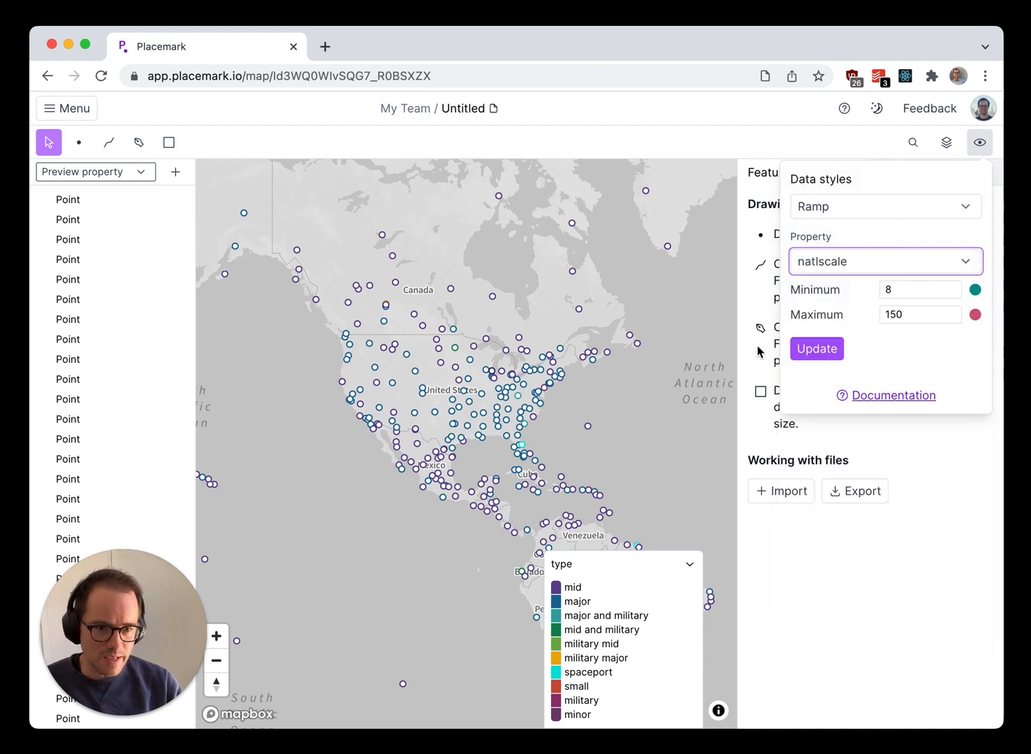
{"action": "left_click", "coordinate": [819, 350]}
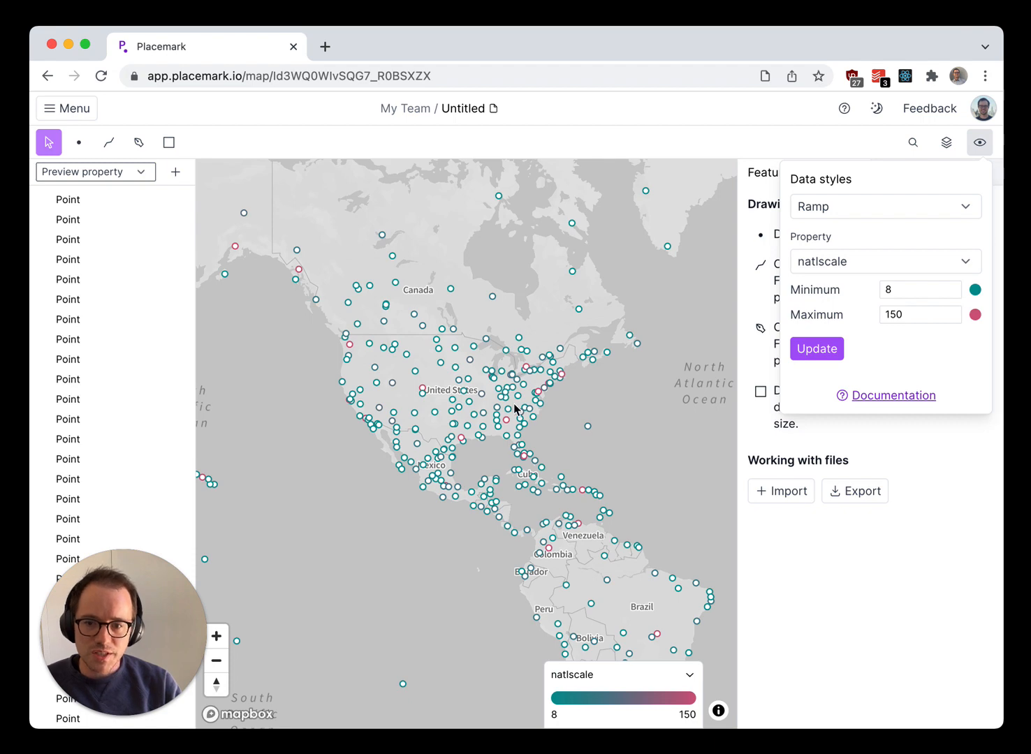
- Change the ramp's property to scalerank and update the airport colors on the map
{"action": "left_click", "coordinate": [838, 264]}
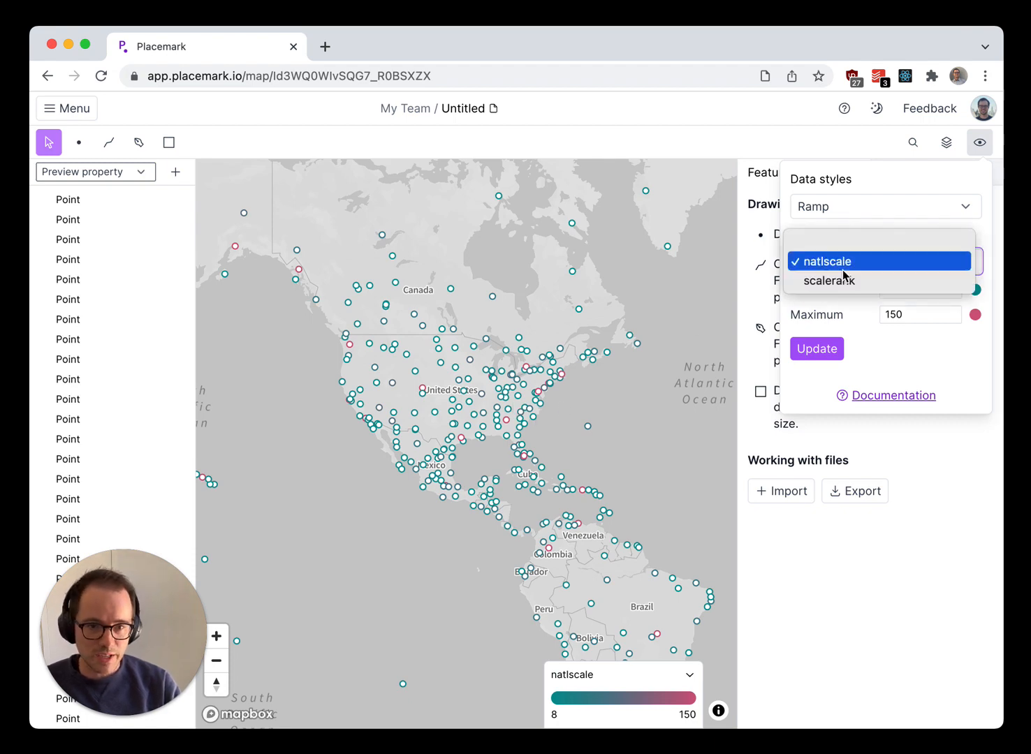
{"action": "left_click", "coordinate": [843, 286]}
{"action": "left_click", "coordinate": [810, 350]}
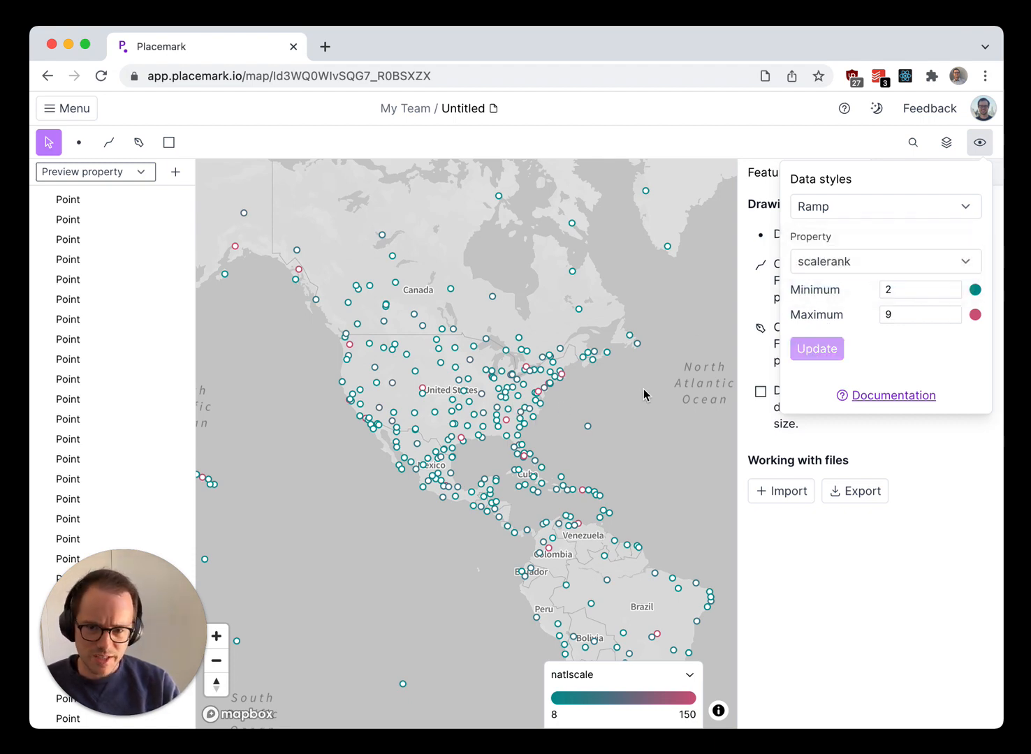
{"action": "left_click", "coordinate": [657, 436]}
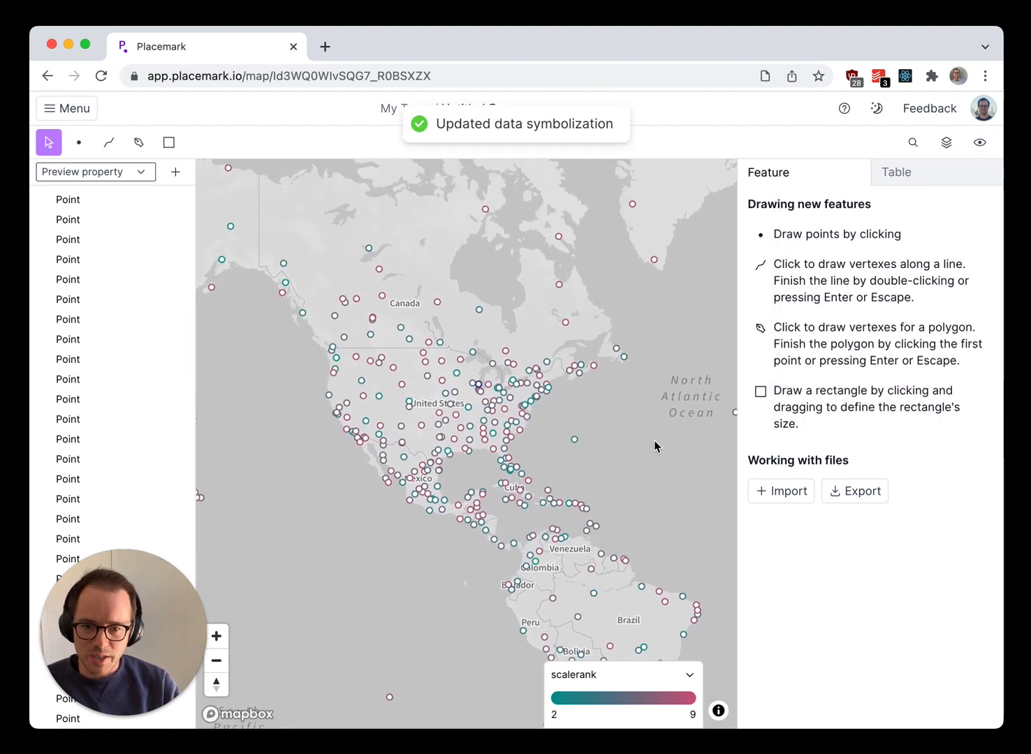
{"action": "scroll", "coordinate": [575, 398], "scroll_direction": "up", "scroll_amount": 5}
{"action": "scroll", "coordinate": [550, 440], "scroll_direction": "up", "scroll_amount": 3}
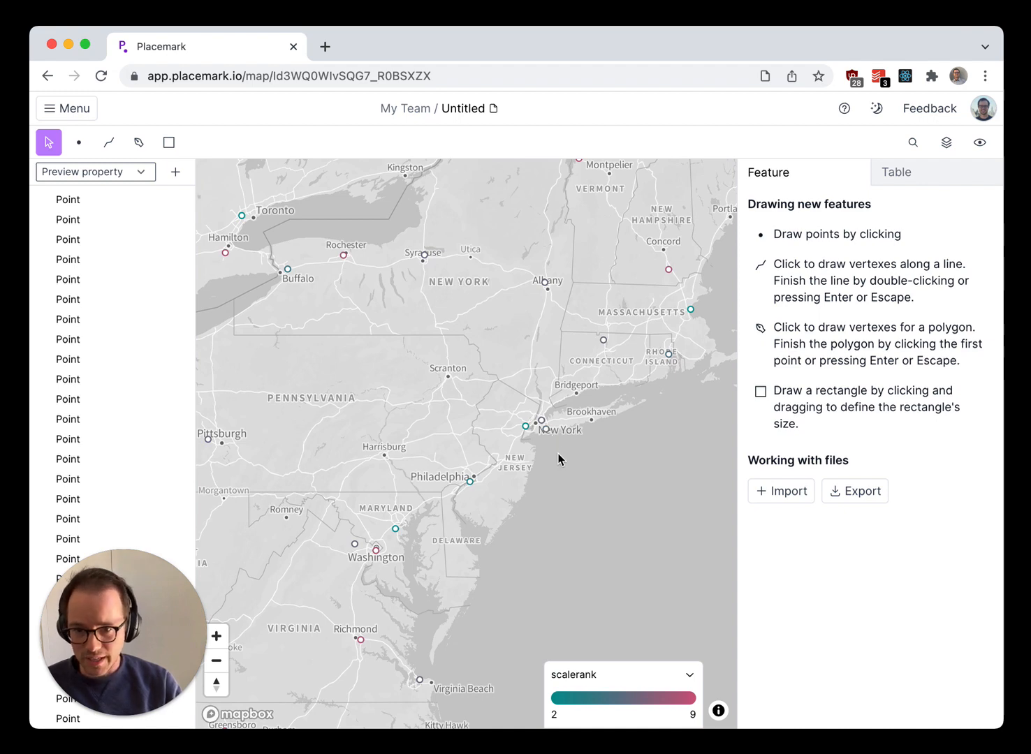
{"action": "scroll", "coordinate": [558, 459], "scroll_direction": "down", "scroll_amount": 1}
{"action": "scroll", "coordinate": [554, 461], "scroll_direction": "down", "scroll_amount": 4}
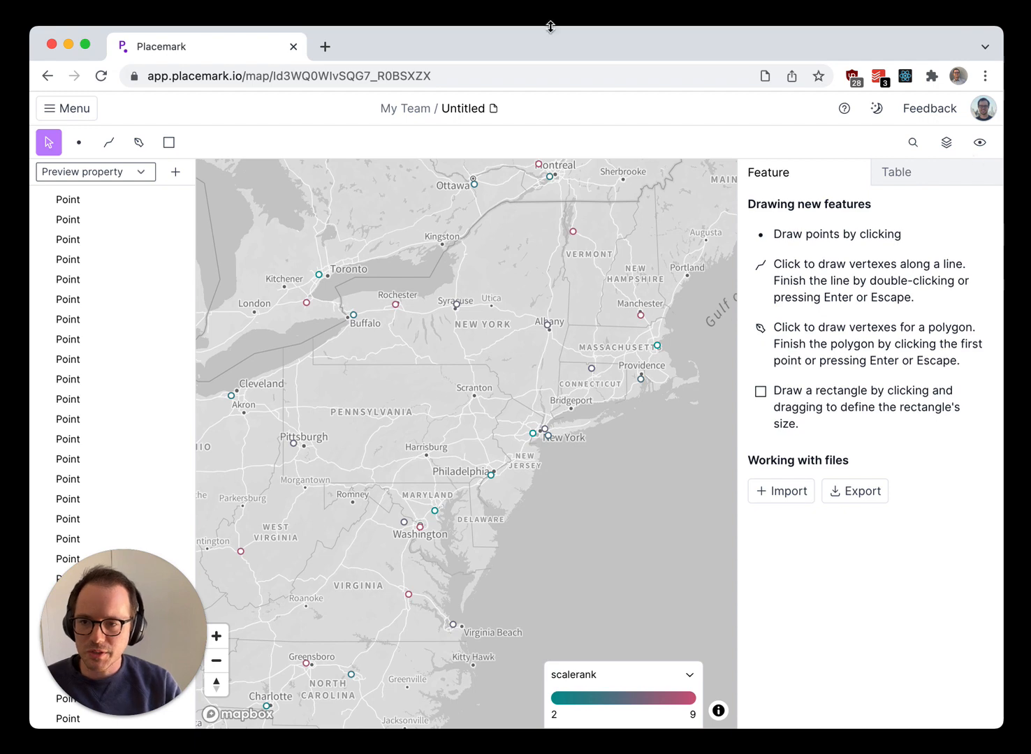
- Leave the airports map and go back to the overview of all maps
{"action": "left_click", "coordinate": [63, 109]}
{"action": "left_click", "coordinate": [78, 243]}
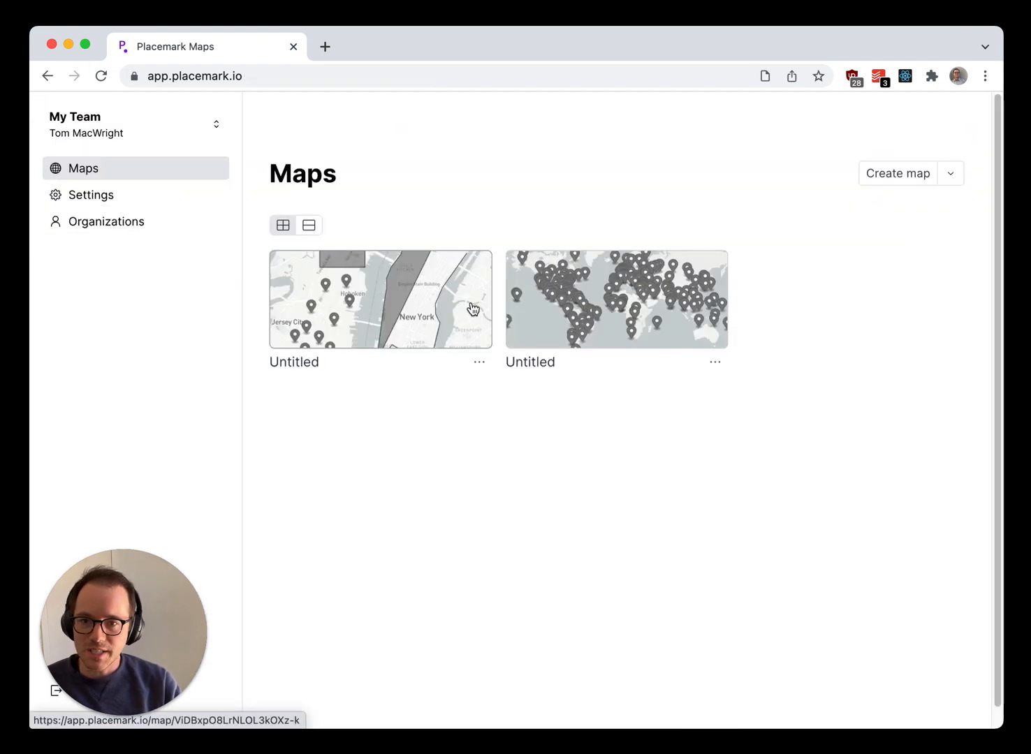
- Create a new map and draw a rectangle covering the United States and the western Atlantic
{"action": "left_click", "coordinate": [897, 173]}
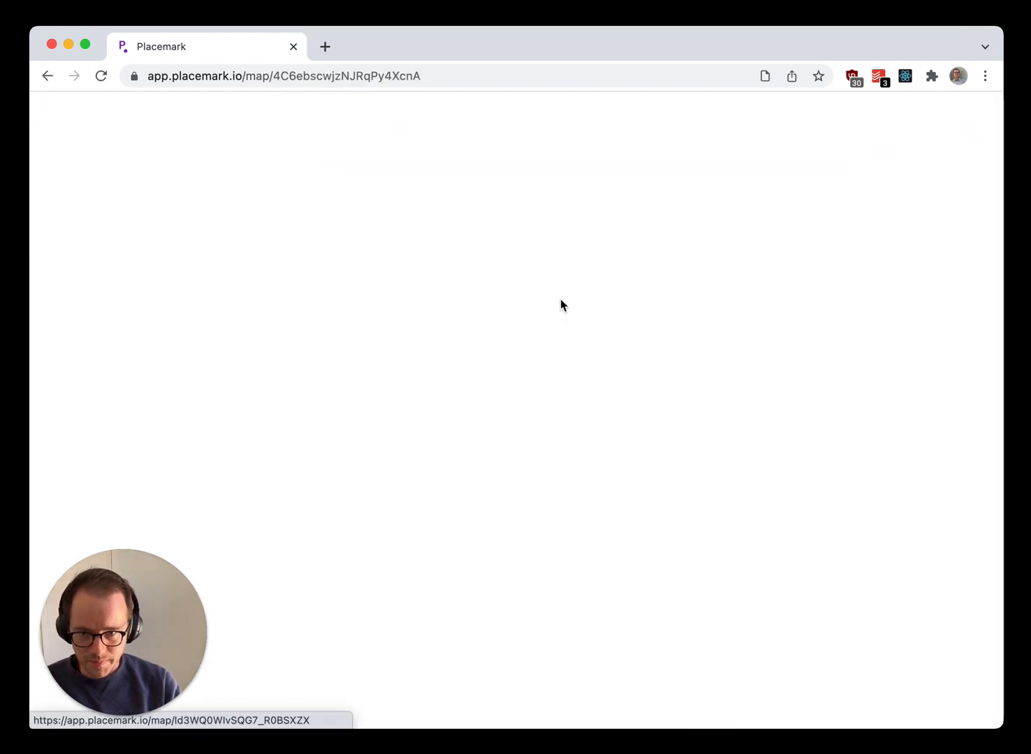
{"action": "scroll", "coordinate": [356, 375], "scroll_direction": "up", "scroll_amount": 5}
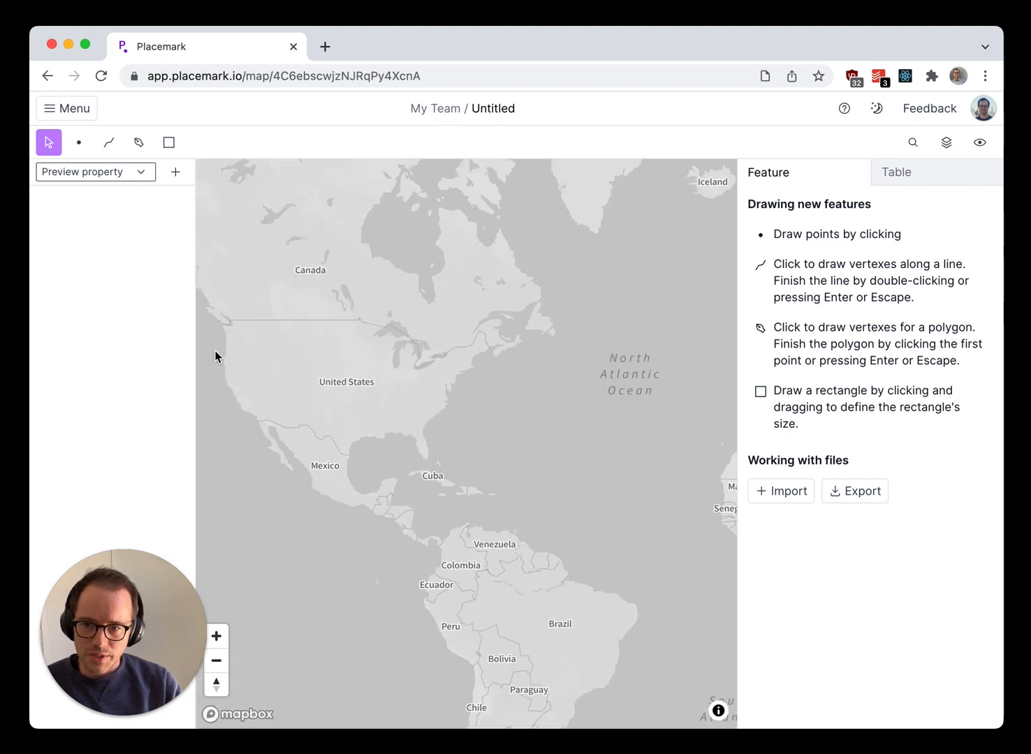
{"action": "left_click", "coordinate": [169, 143]}
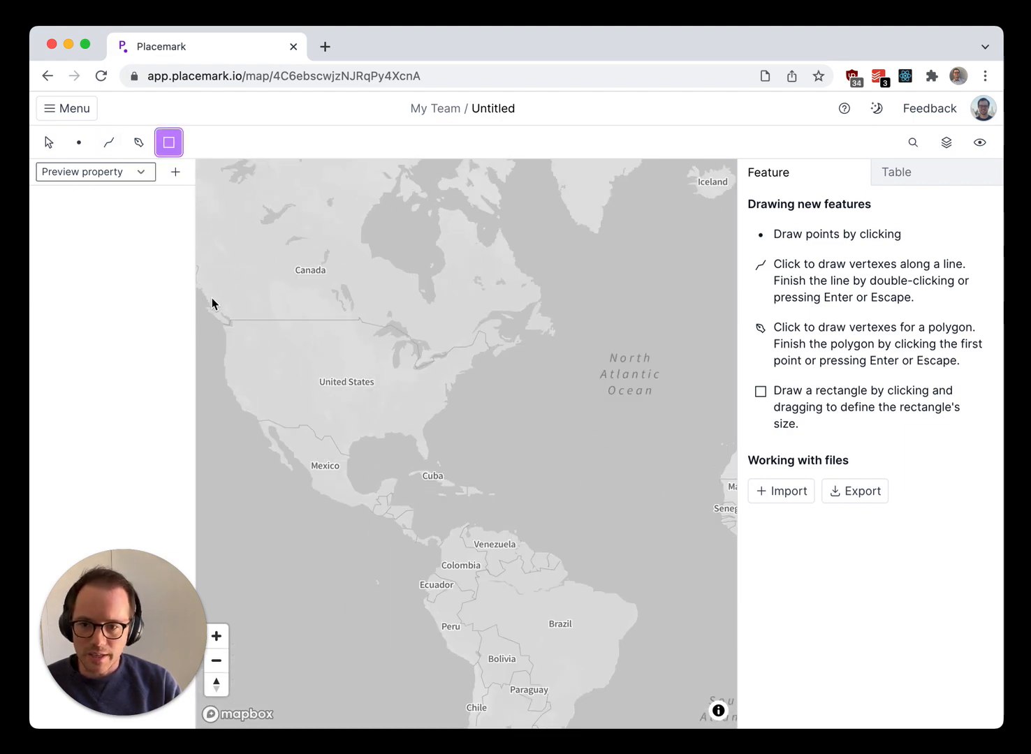
{"action": "left_click_drag", "start_coordinate": [211, 298], "coordinate": [687, 537]}
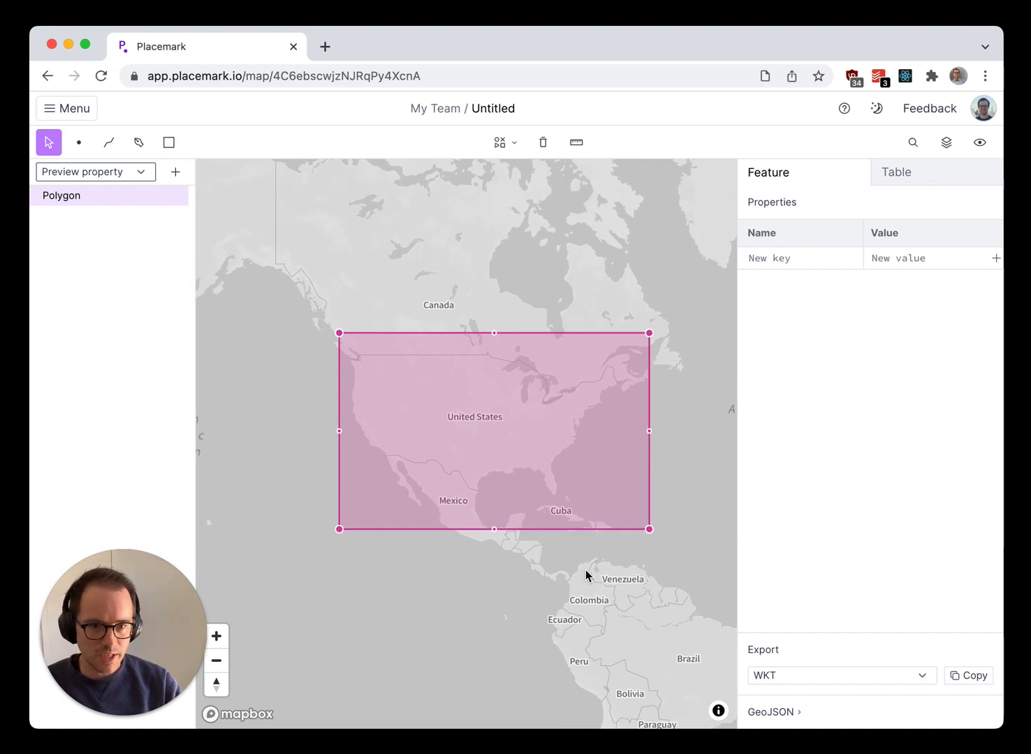
- Set the new map's data style to Simplestyle and update the map
{"action": "left_click", "coordinate": [979, 142]}
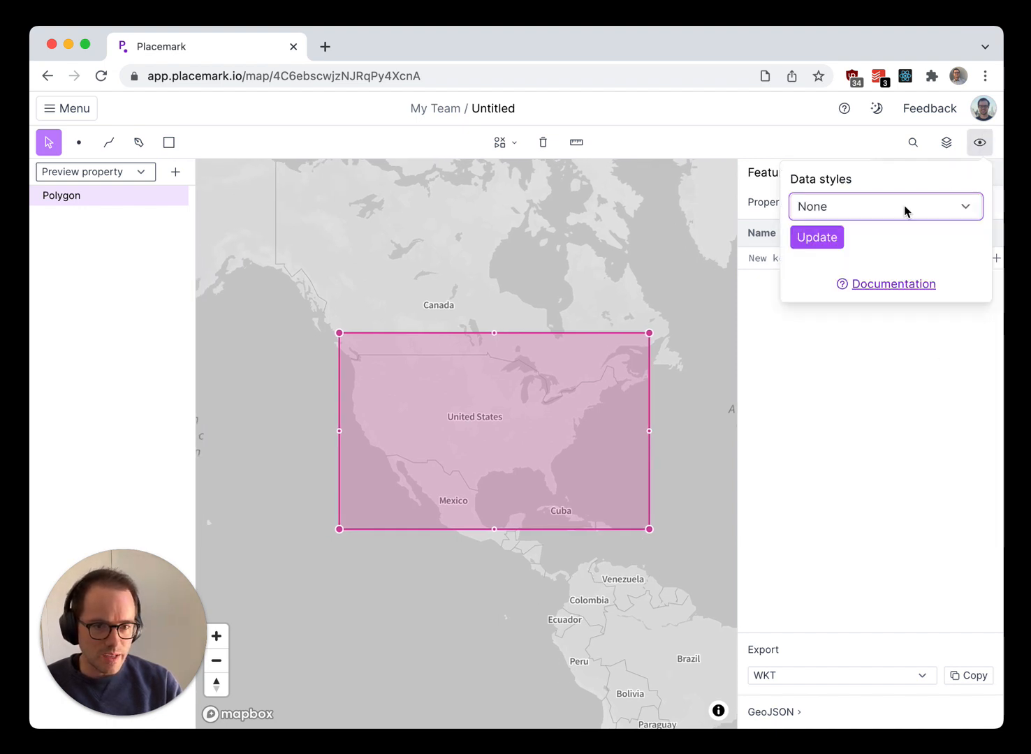
{"action": "left_click", "coordinate": [904, 211]}
{"action": "left_click", "coordinate": [859, 264]}
{"action": "left_click", "coordinate": [825, 238]}
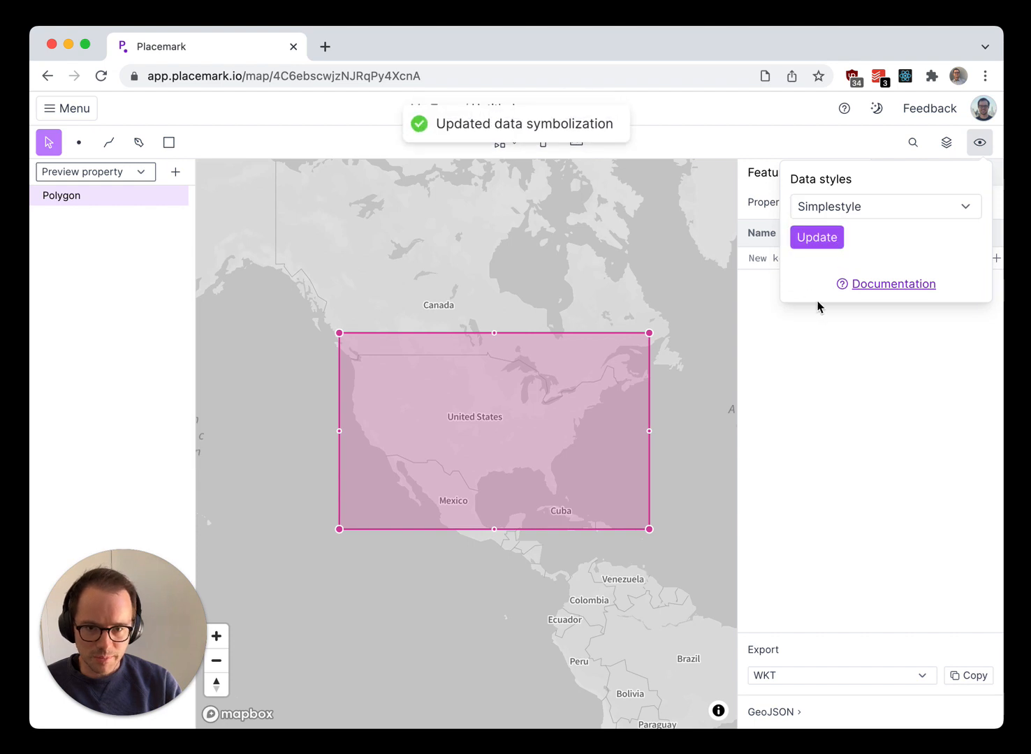
{"action": "left_click", "coordinate": [899, 483]}
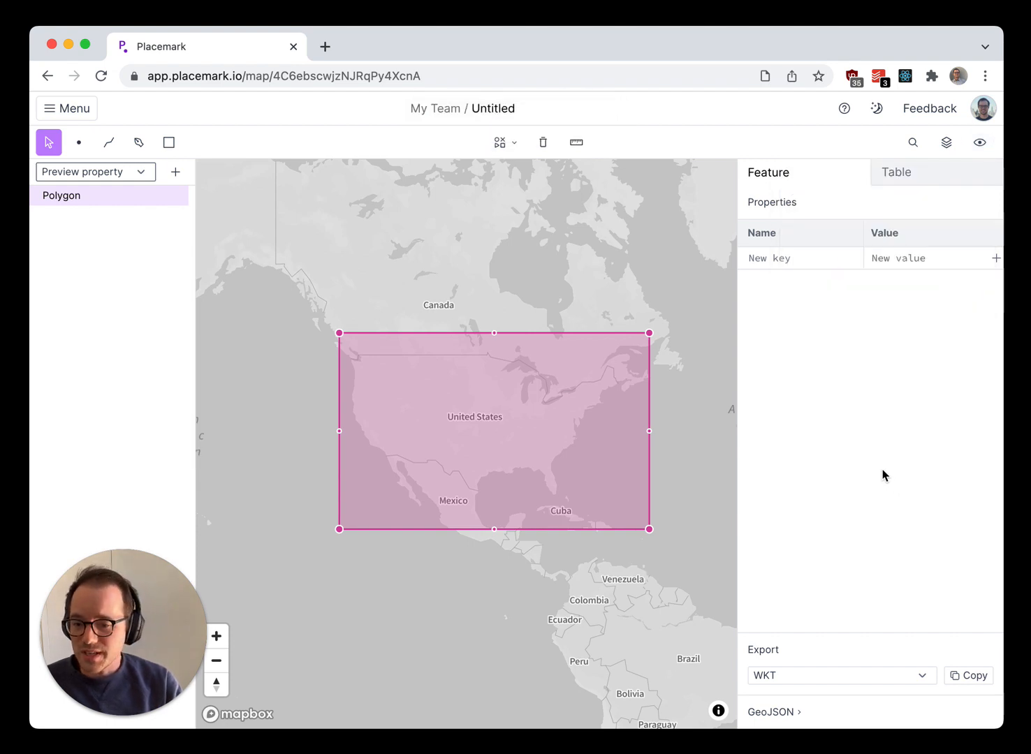
- Add a fill property with the value #f00 to the rectangle
{"action": "left_click", "coordinate": [810, 257]}
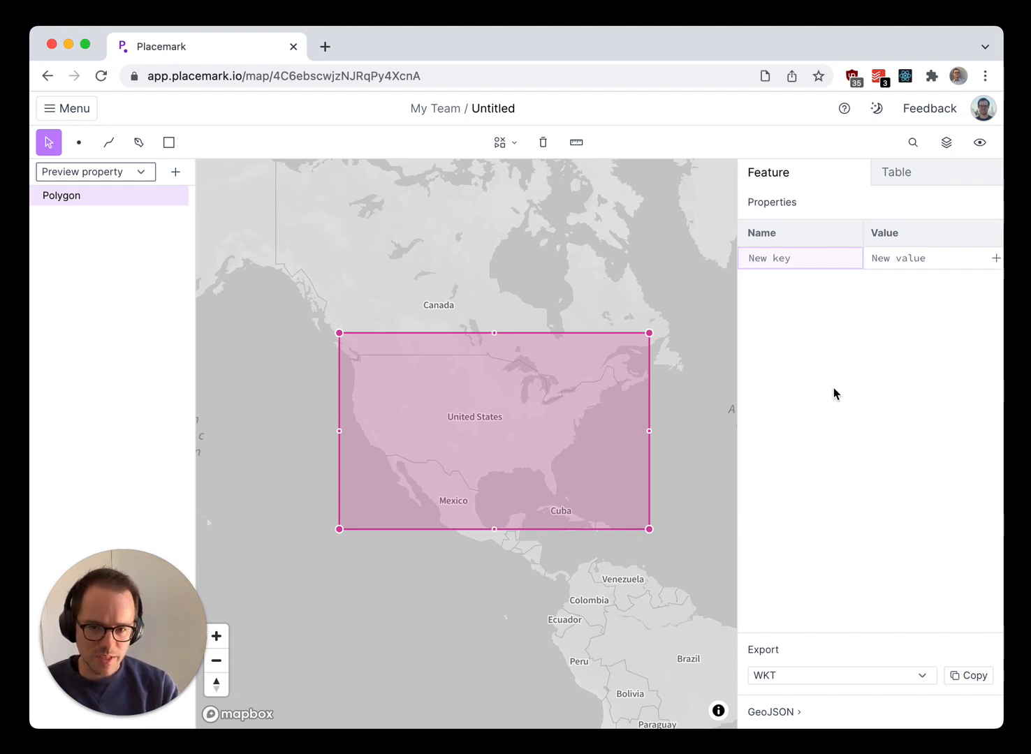
{"action": "type", "text": "fill"}
{"action": "key", "text": "Tab"}
{"action": "type", "text": "#"}
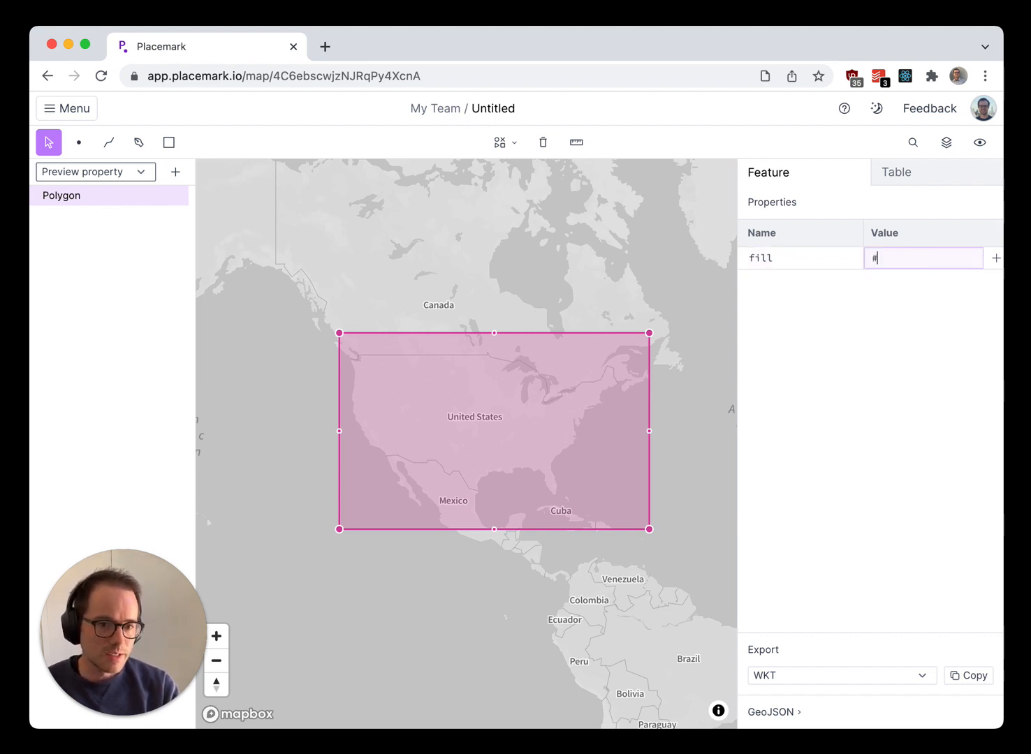
{"action": "key", "text": "Return"}
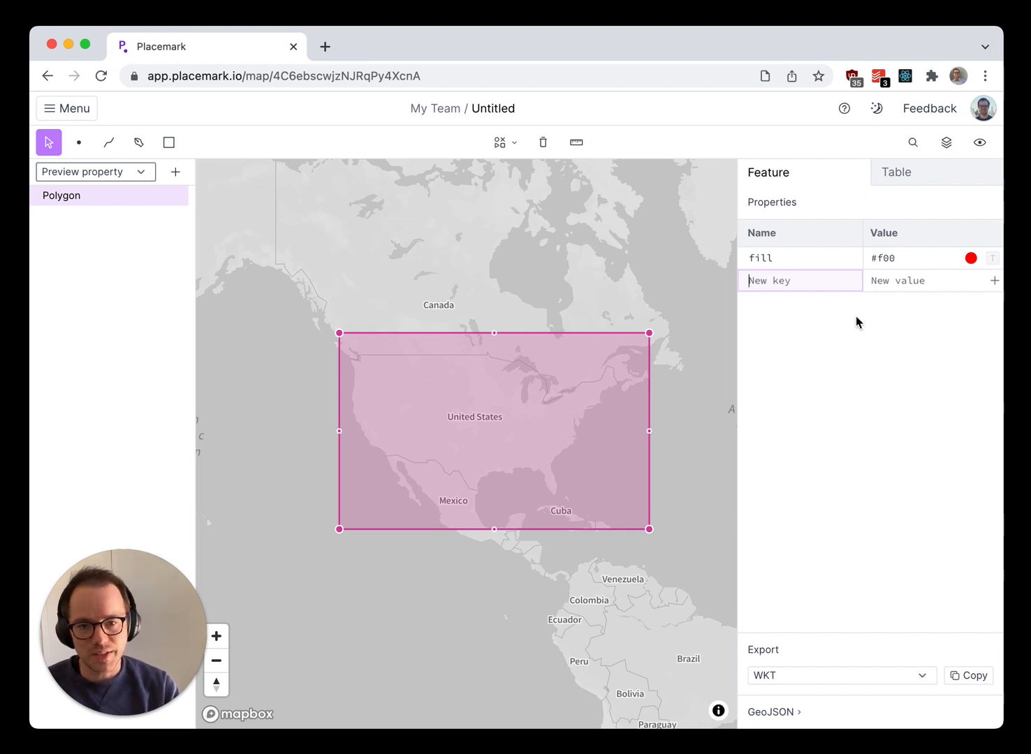
- Add a stroke property with the value #0f0 to the rectangle and deselect it
{"action": "type", "text": "stroke"}
{"action": "key", "text": "Tab"}
{"action": "type", "text": "#0f0"}
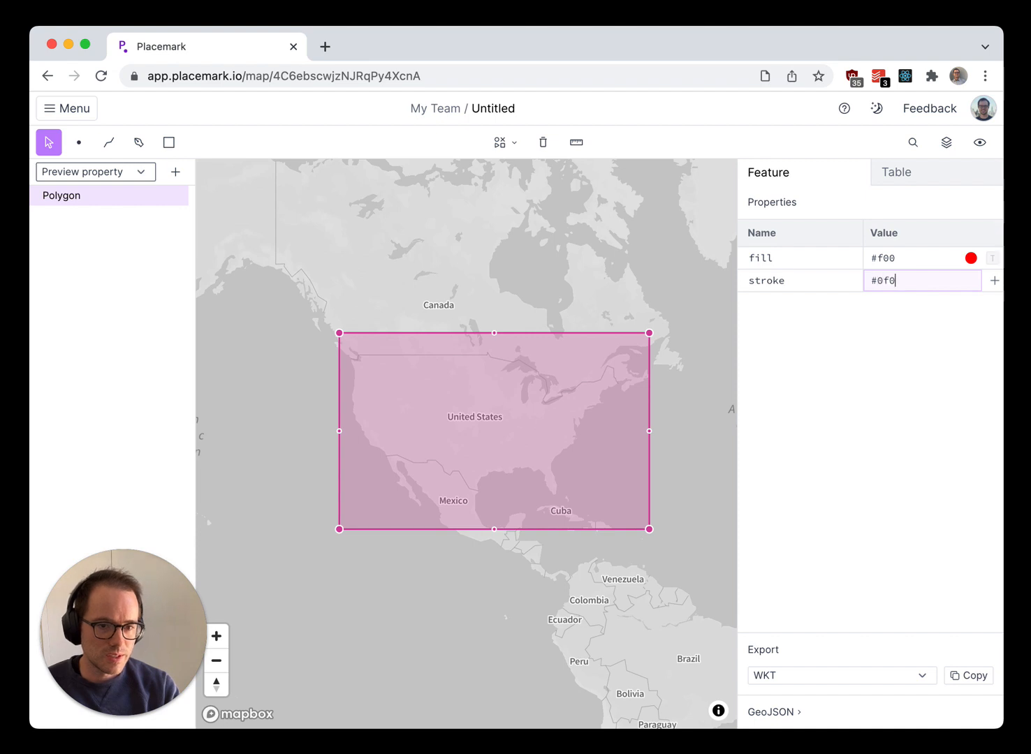
{"action": "key", "text": "Return"}
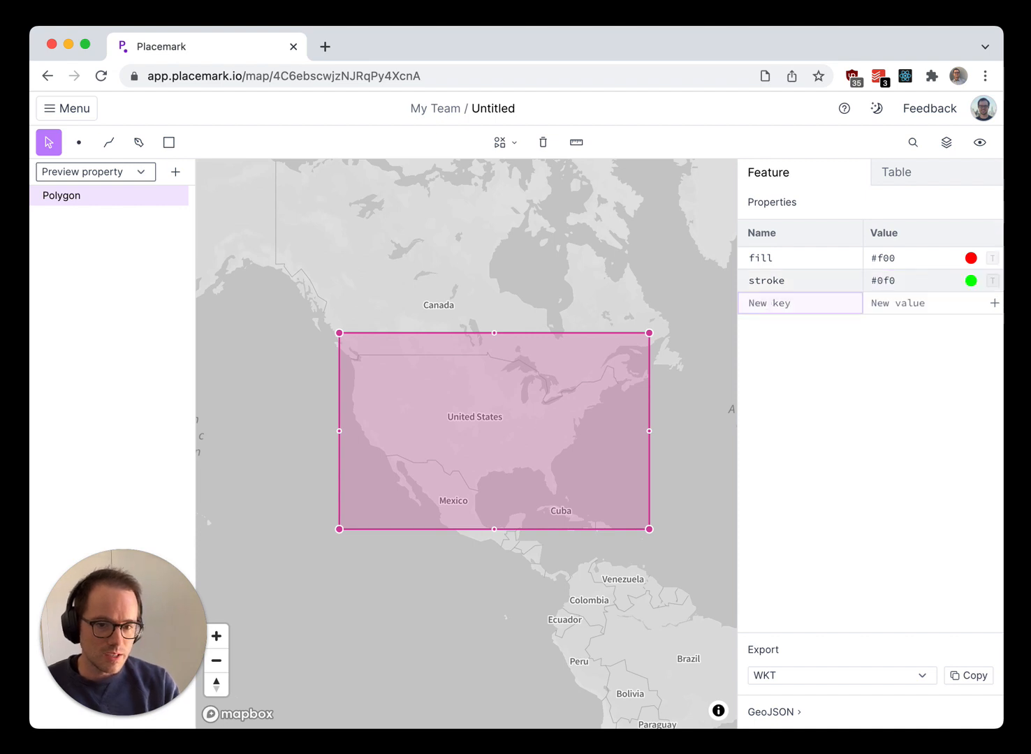
{"action": "left_click", "coordinate": [600, 262]}
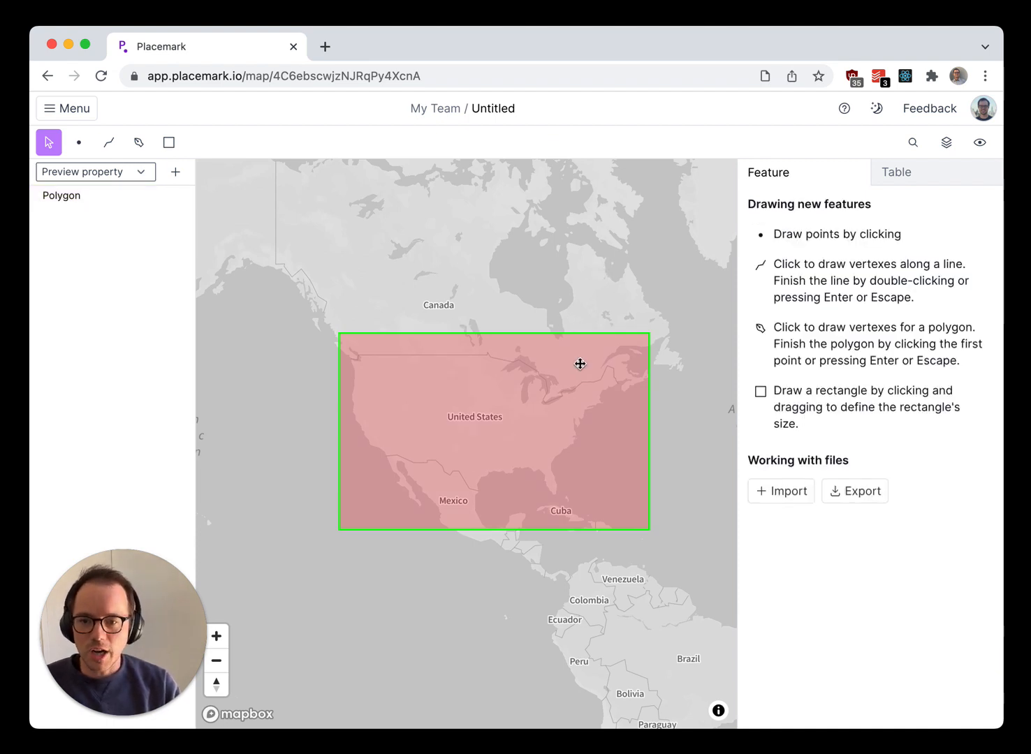